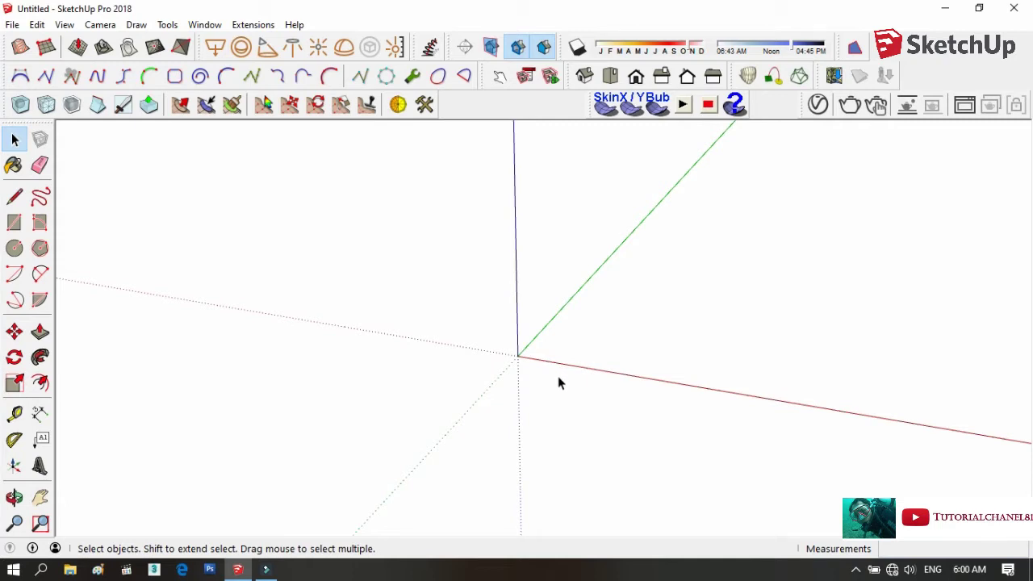
Draw a rectangle from the axes origin and push/pull it up into a tall box.
{"action": "left_click", "coordinate": [14, 222]}
{"action": "left_click", "coordinate": [517, 356]}
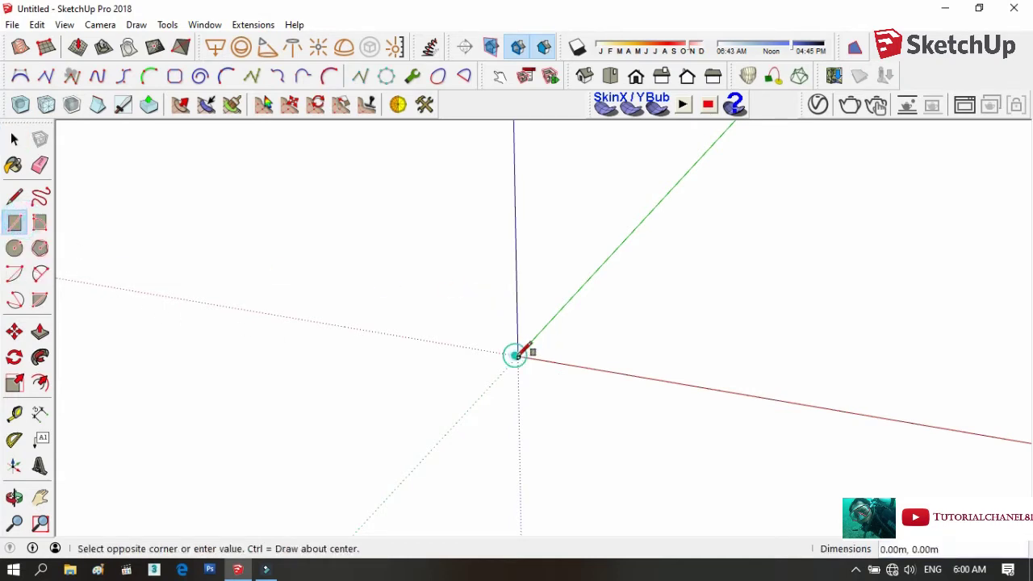
{"action": "left_click", "coordinate": [607, 337]}
{"action": "scroll", "coordinate": [136, 348], "scroll_direction": "down", "scroll_amount": 1}
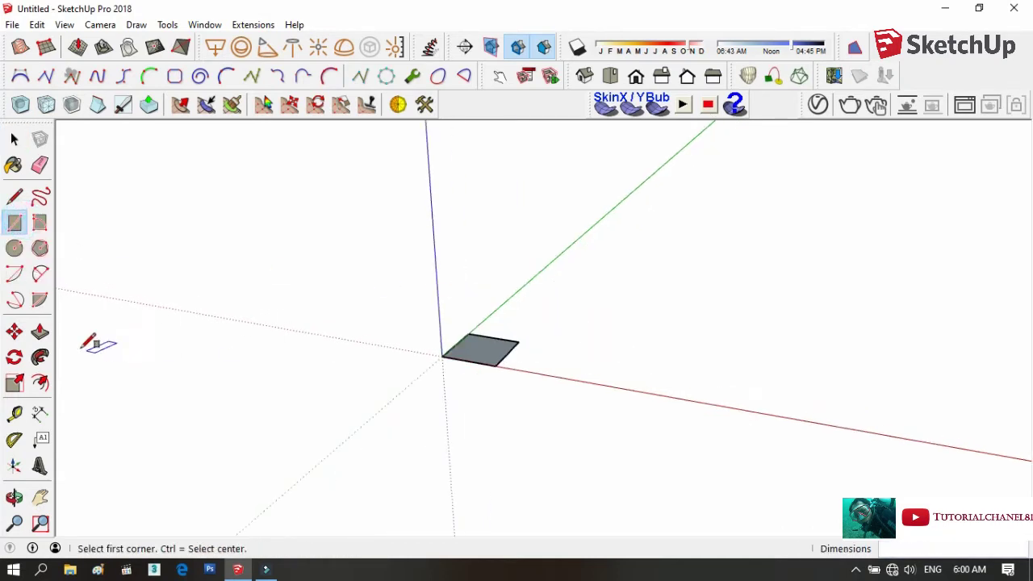
{"action": "left_click", "coordinate": [40, 332]}
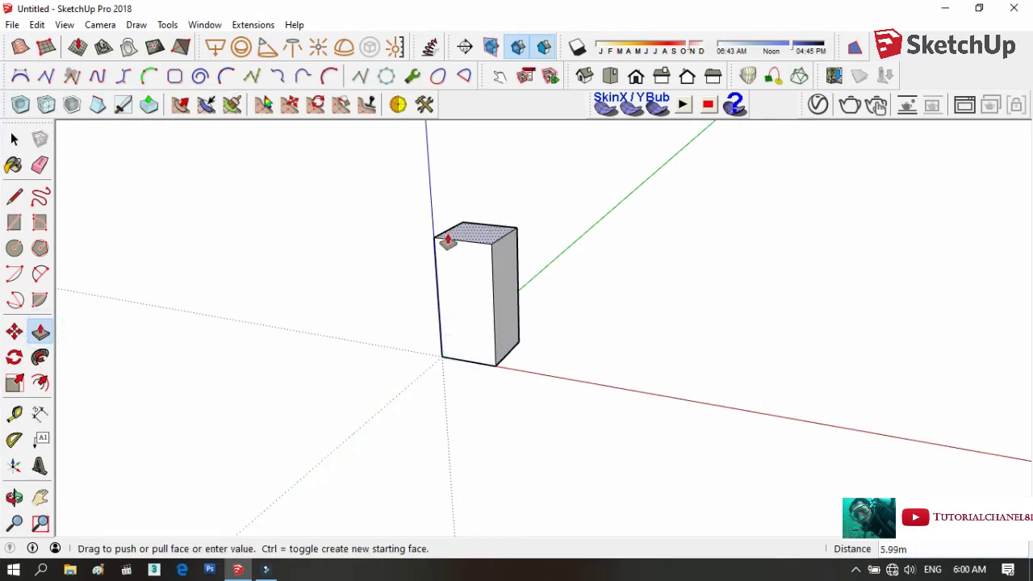
{"action": "left_click_drag", "start_coordinate": [466, 355], "coordinate": [446, 223]}
Select the whole box and bring up the Materials browser with Paint Bucket.
{"action": "left_click", "coordinate": [14, 140]}
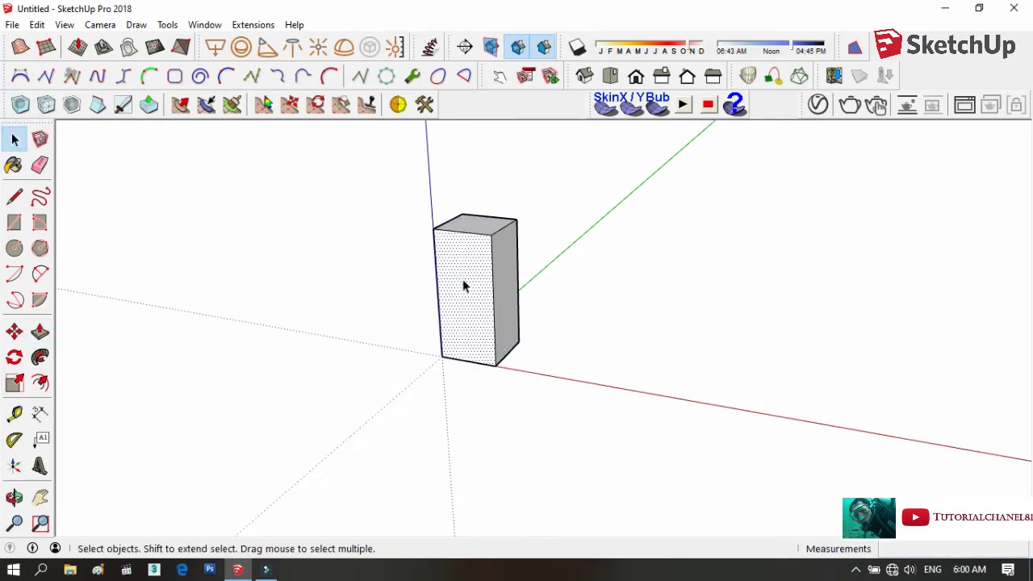
{"action": "triple_click", "coordinate": [463, 283]}
{"action": "left_click", "coordinate": [14, 165]}
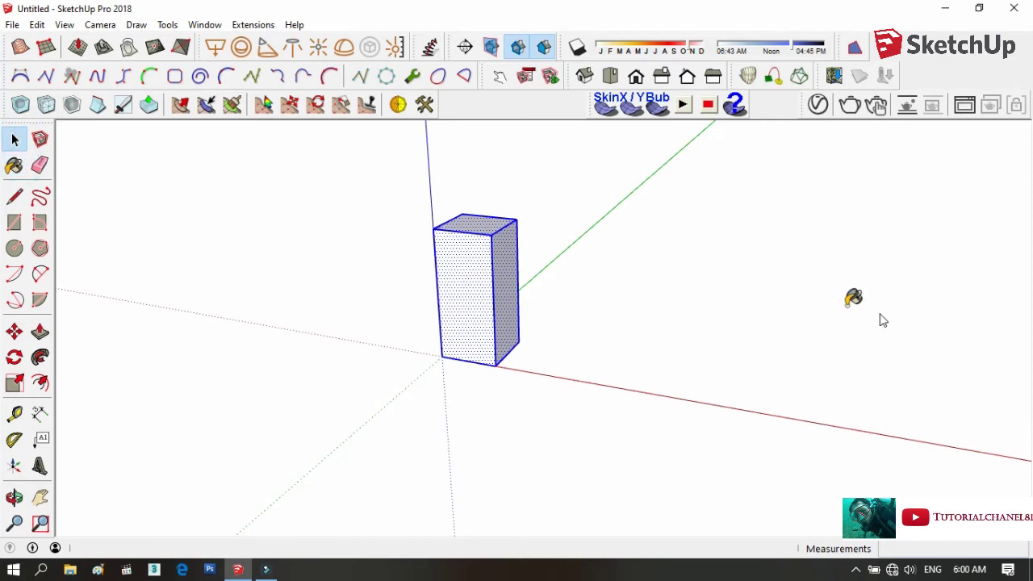
Make the selected box into a group.
{"action": "left_click", "coordinate": [14, 139]}
{"action": "right_click", "coordinate": [453, 263]}
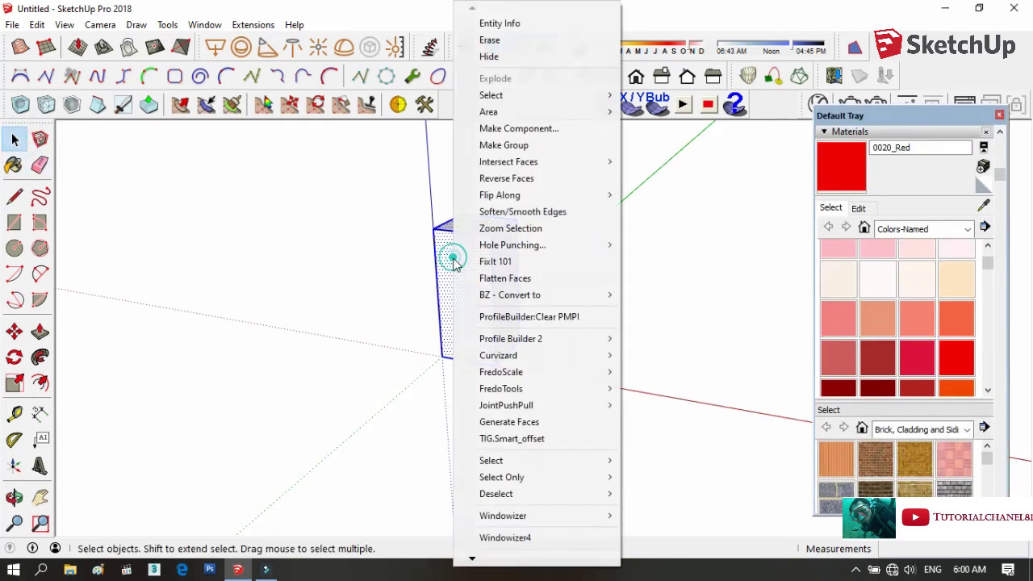
{"action": "left_click", "coordinate": [484, 144]}
Paint the box group 0104_MediumBlue and close the Materials tray.
{"action": "left_click", "coordinate": [825, 167]}
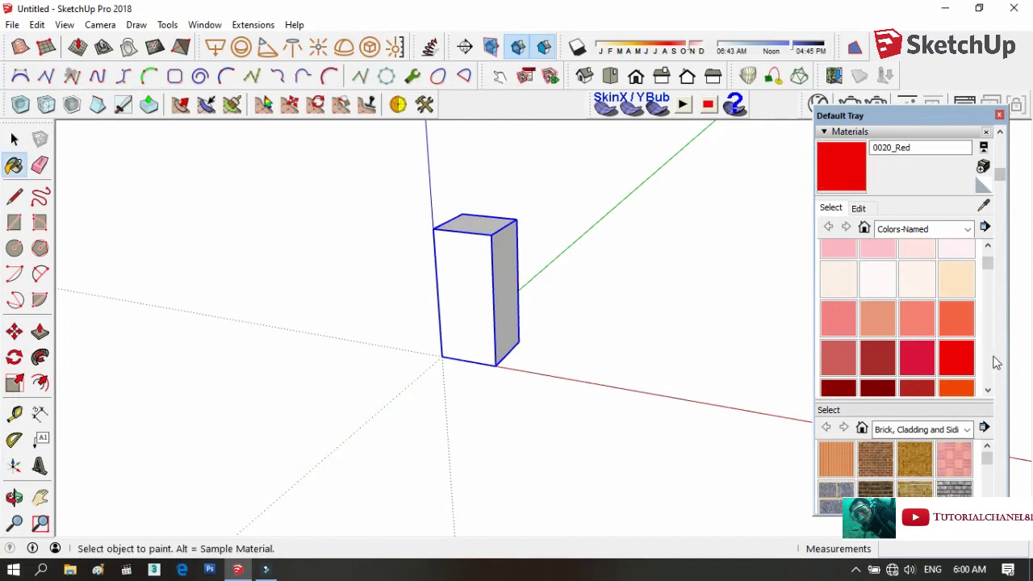
{"action": "scroll", "coordinate": [980, 347], "scroll_direction": "down", "scroll_amount": 3}
{"action": "scroll", "coordinate": [974, 340], "scroll_direction": "down", "scroll_amount": 3}
{"action": "scroll", "coordinate": [974, 341], "scroll_direction": "down", "scroll_amount": 3}
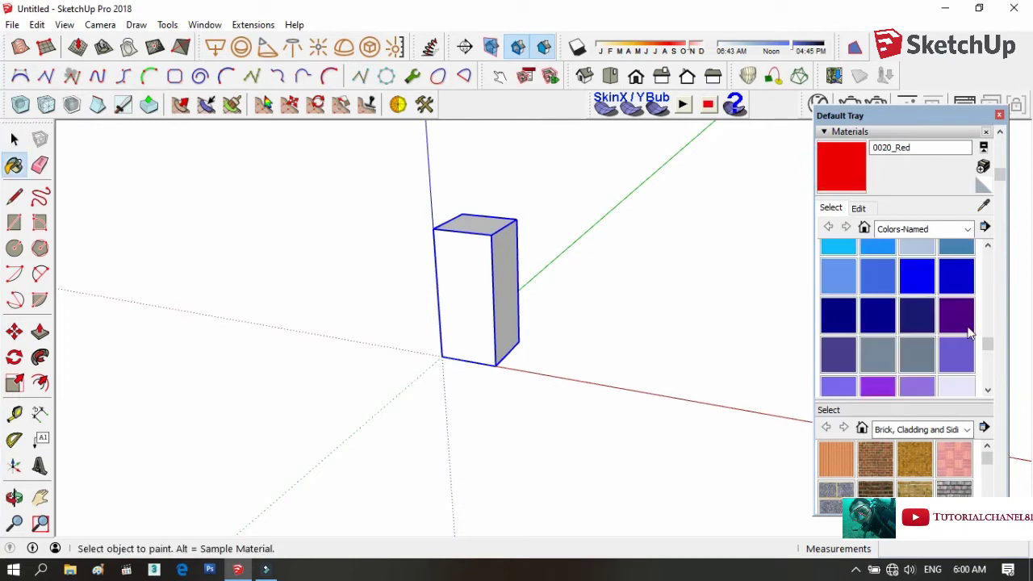
{"action": "left_click", "coordinate": [958, 290]}
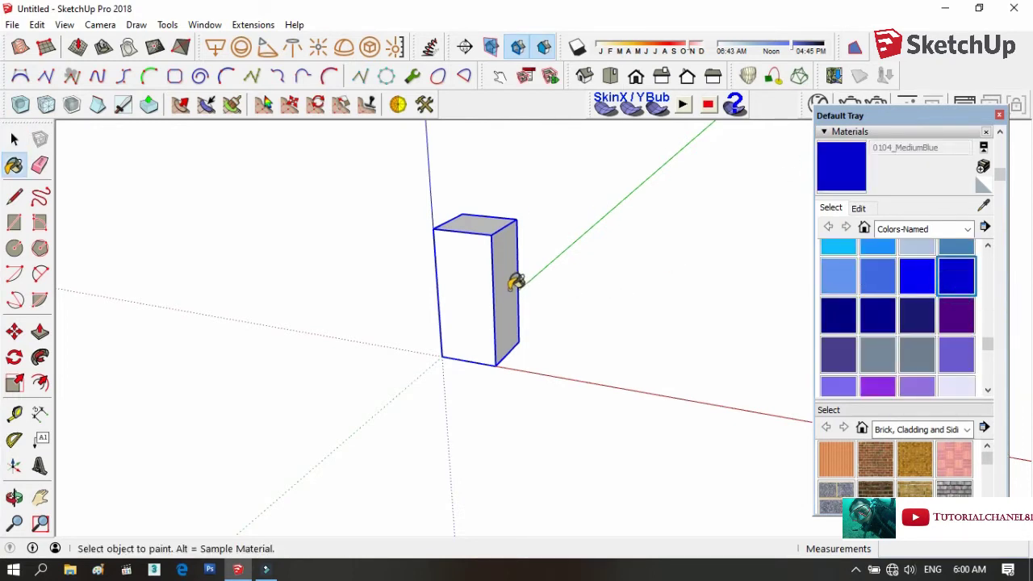
{"action": "left_click", "coordinate": [508, 288]}
{"action": "scroll", "coordinate": [344, 270], "scroll_direction": "down", "scroll_amount": 3}
{"action": "left_click", "coordinate": [12, 140]}
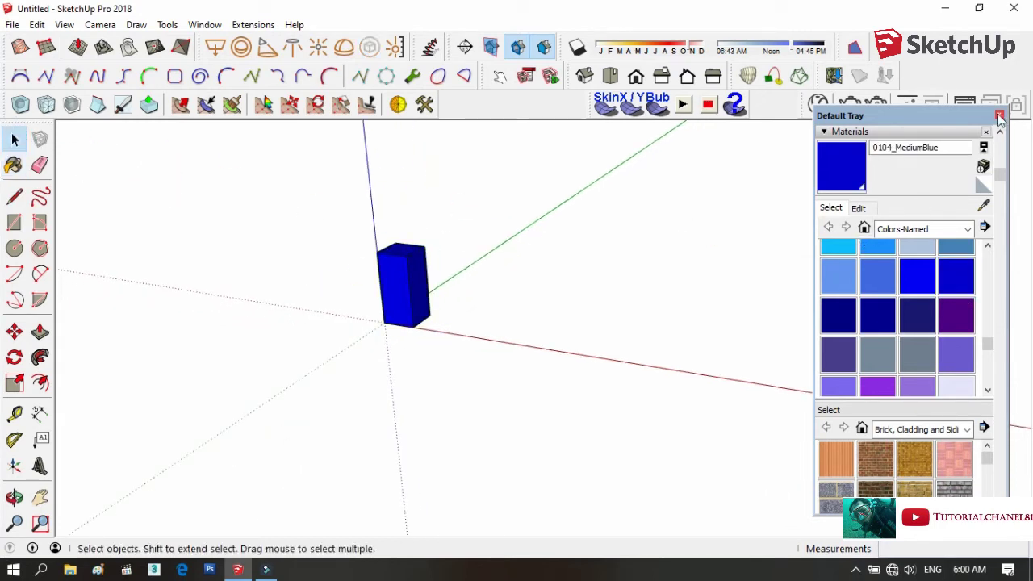
{"action": "left_click", "coordinate": [999, 115]}
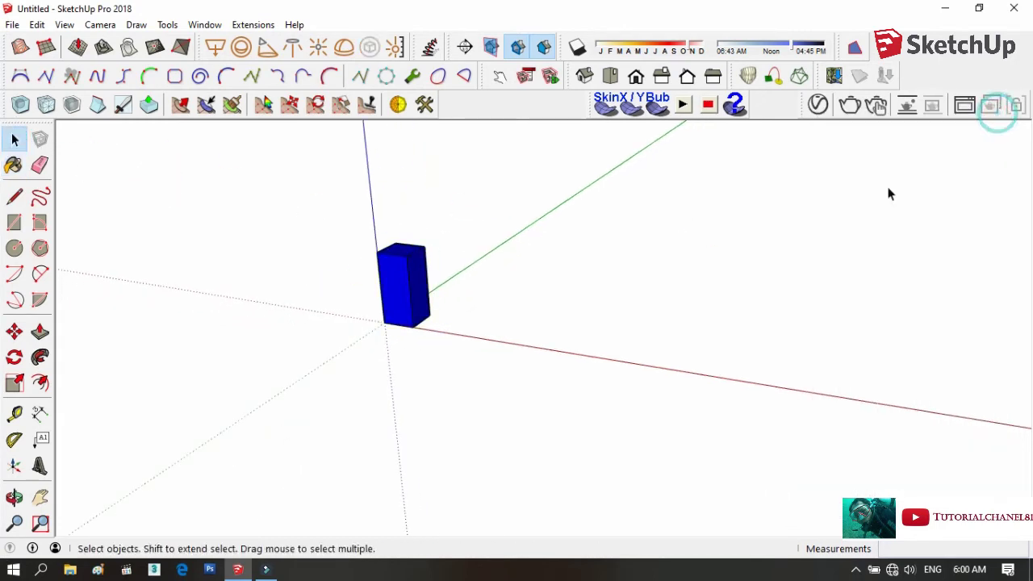
Copy the box from its origin corner along the red axis and array it 10x.
{"action": "left_click", "coordinate": [14, 331]}
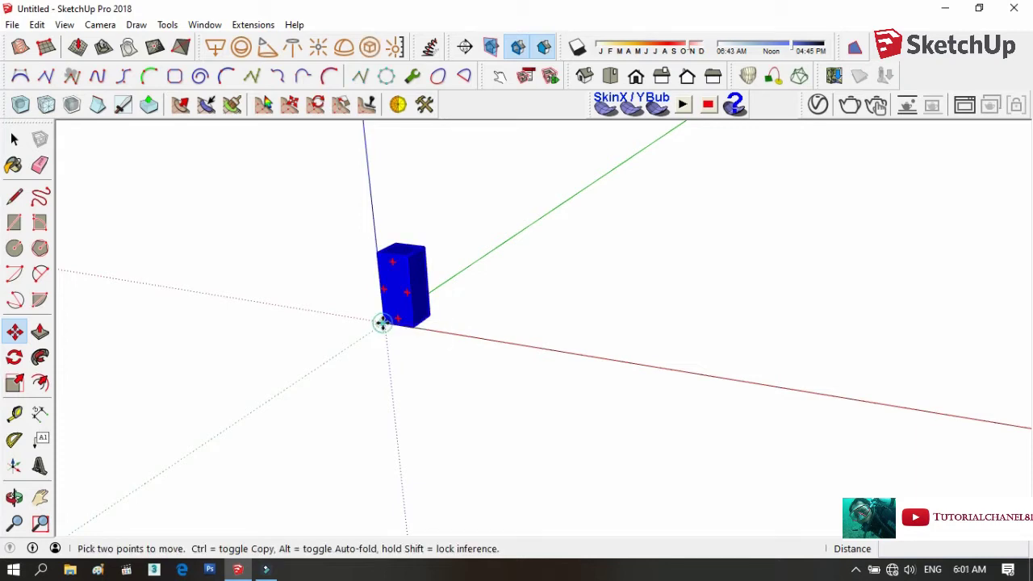
{"action": "left_click", "coordinate": [382, 324]}
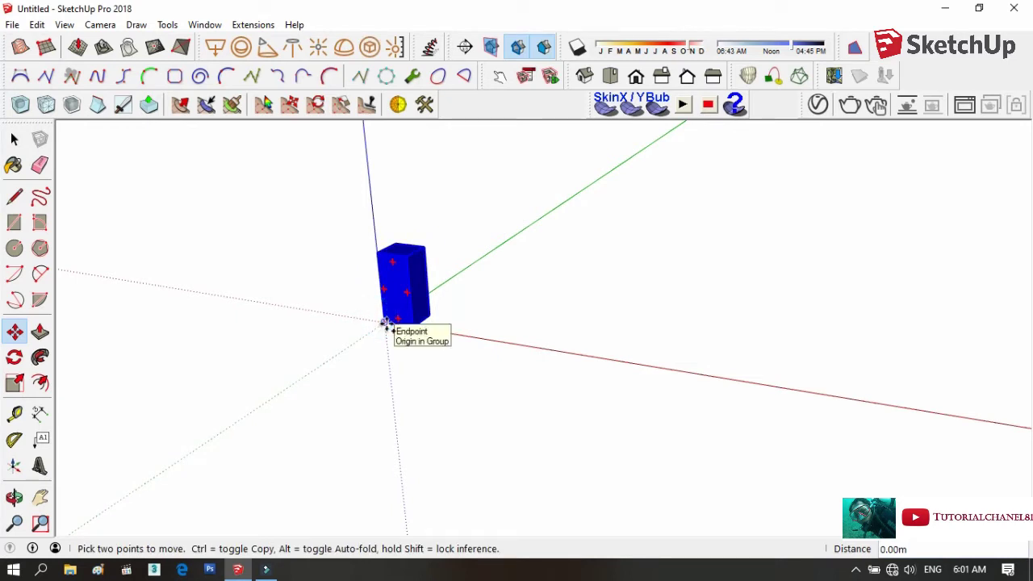
{"action": "key", "text": "ctrl"}
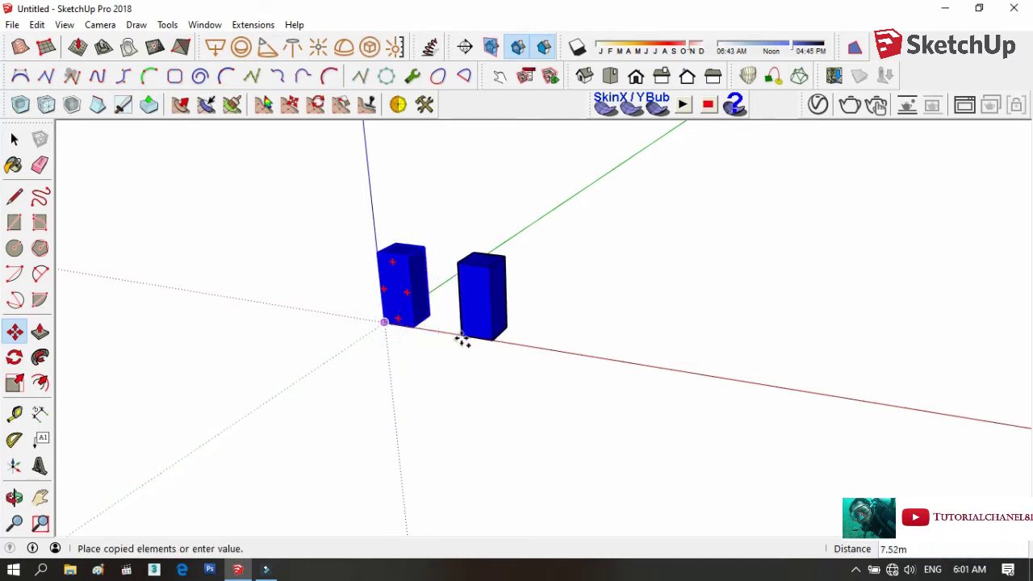
{"action": "left_click", "coordinate": [464, 340]}
{"action": "type", "text": "10"}
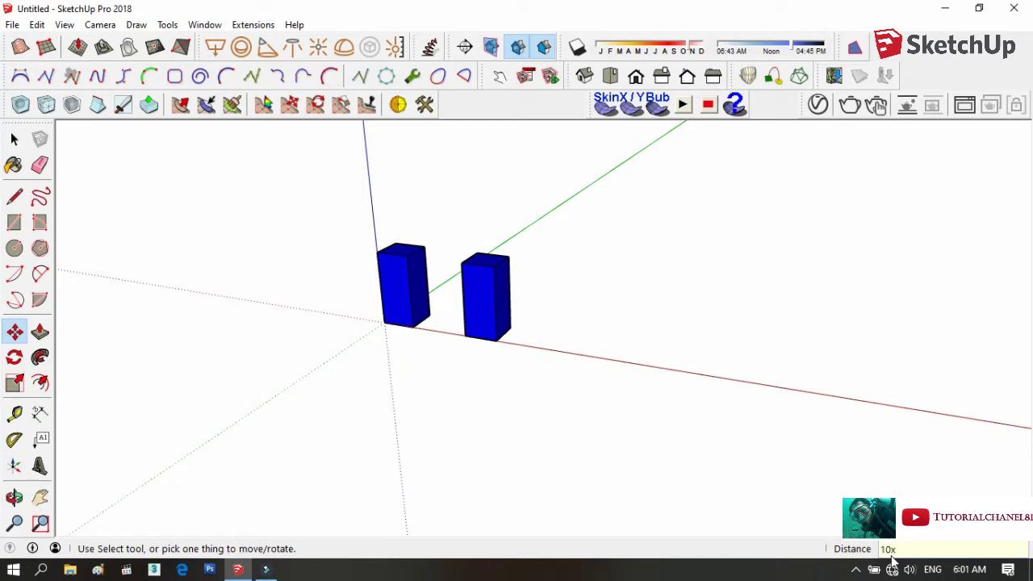
{"action": "key", "text": "Return"}
{"action": "scroll", "coordinate": [671, 471], "scroll_direction": "down", "scroll_amount": 3}
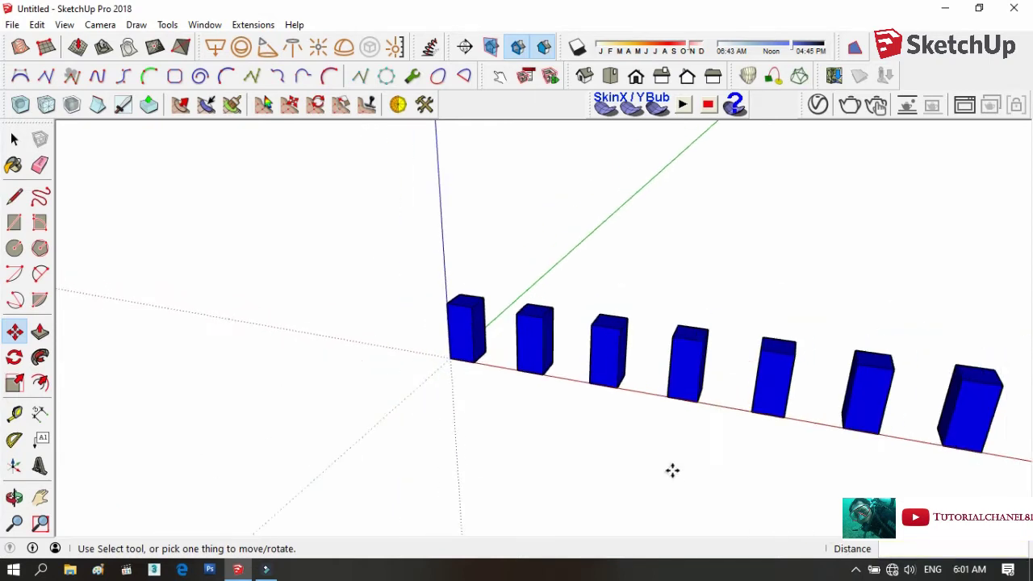
{"action": "scroll", "coordinate": [479, 357], "scroll_direction": "down", "scroll_amount": 2}
{"action": "scroll", "coordinate": [482, 345], "scroll_direction": "down", "scroll_amount": 1}
{"action": "scroll", "coordinate": [336, 301], "scroll_direction": "down", "scroll_amount": 1}
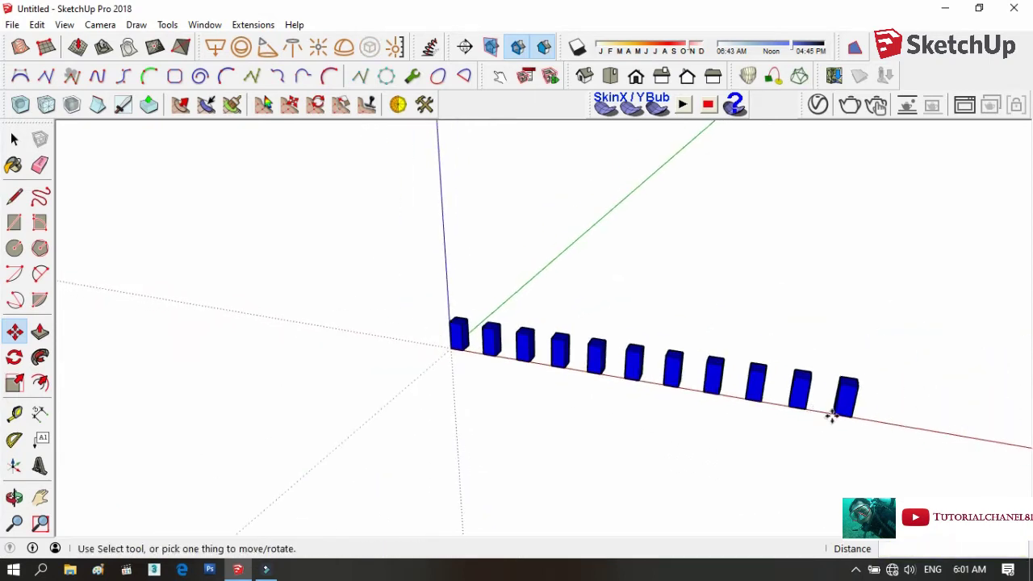
{"action": "scroll", "coordinate": [864, 433], "scroll_direction": "up", "scroll_amount": 2}
Window-select the box copies and delete them, keeping the first box.
{"action": "key", "text": "q"}
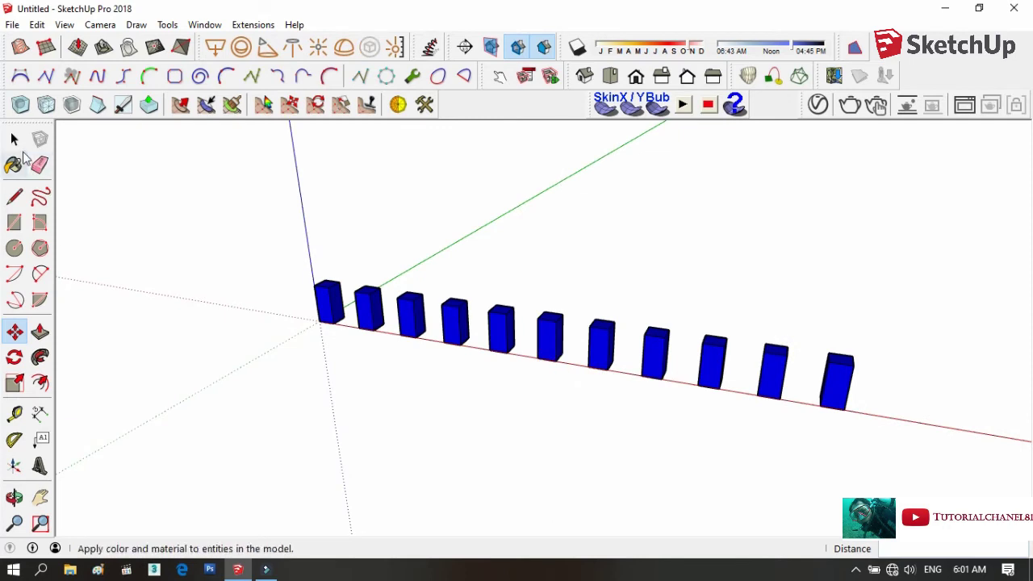
{"action": "left_click", "coordinate": [15, 138]}
{"action": "left_click_drag", "start_coordinate": [901, 447], "coordinate": [365, 261]}
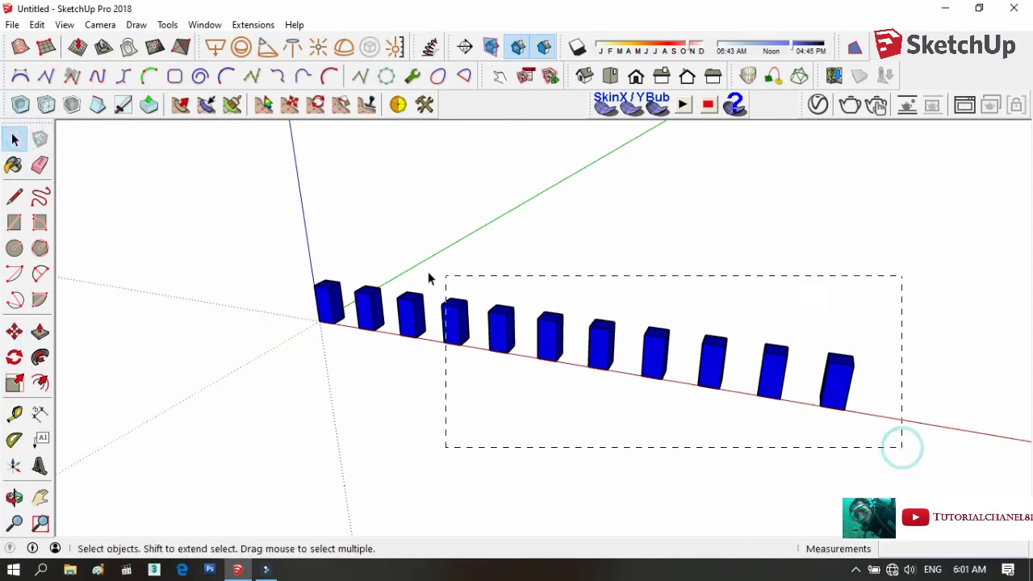
{"action": "key", "text": "Delete"}
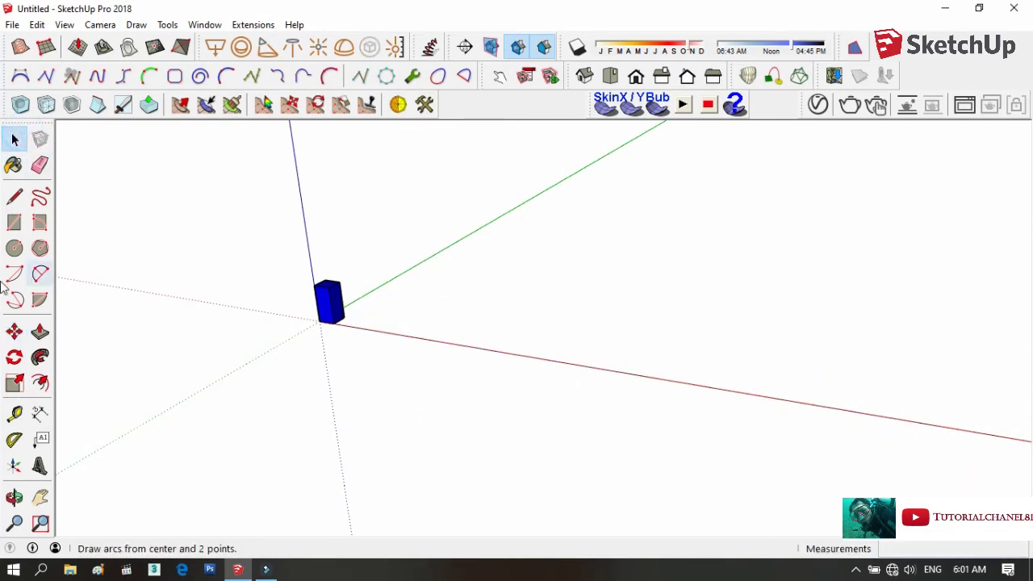
Move the original box back to its spot at the origin.
{"action": "left_click", "coordinate": [15, 332]}
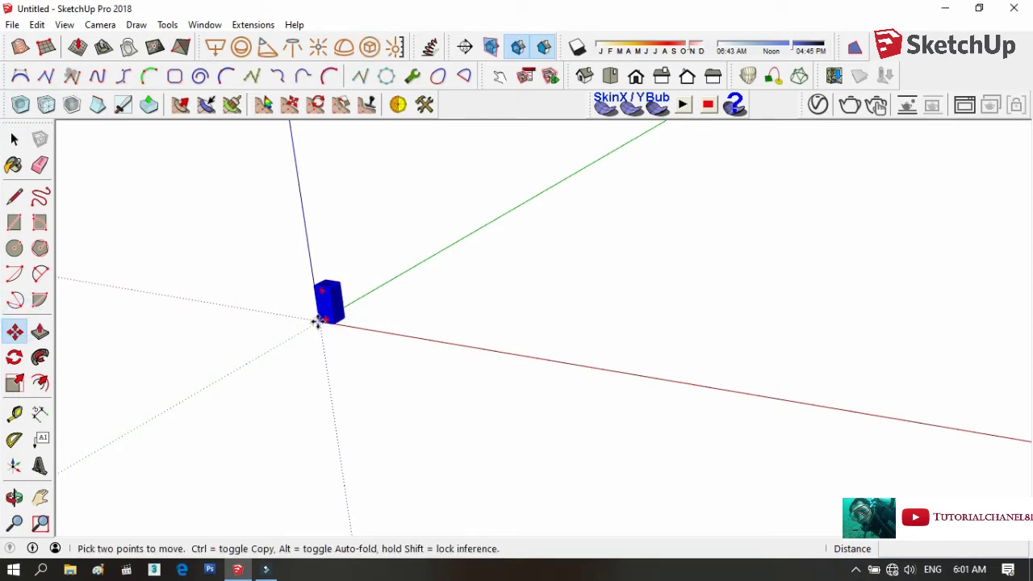
{"action": "left_click", "coordinate": [317, 322]}
{"action": "left_click", "coordinate": [319, 324]}
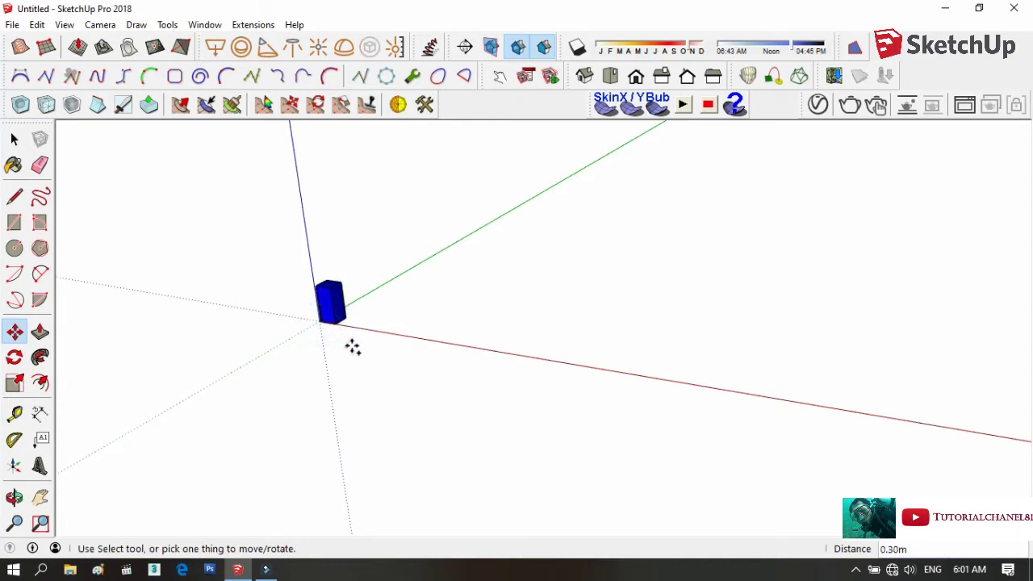
{"action": "key", "text": "space"}
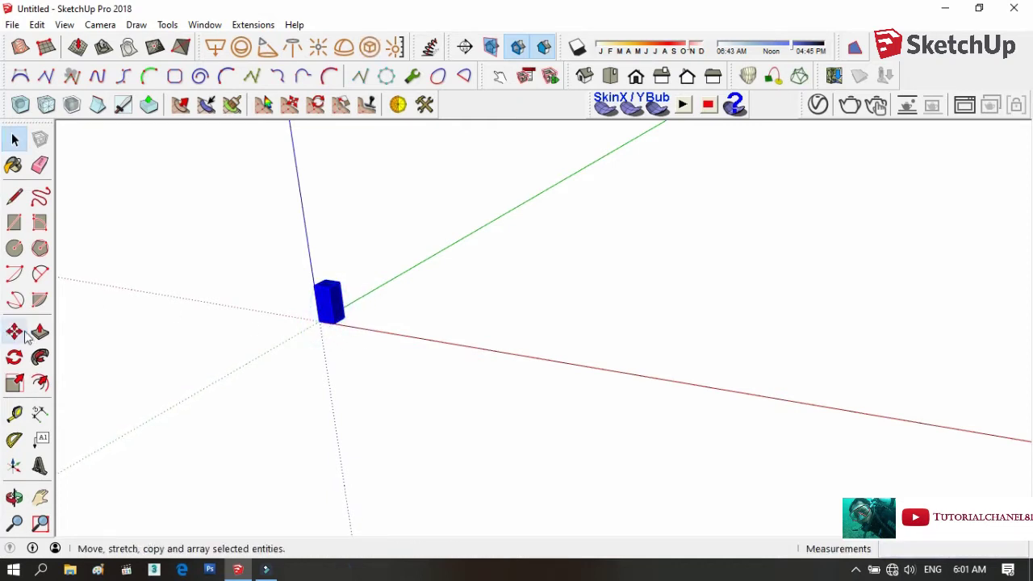
Copy the box along the red axis and repeat the copy into a row.
{"action": "left_click", "coordinate": [14, 331]}
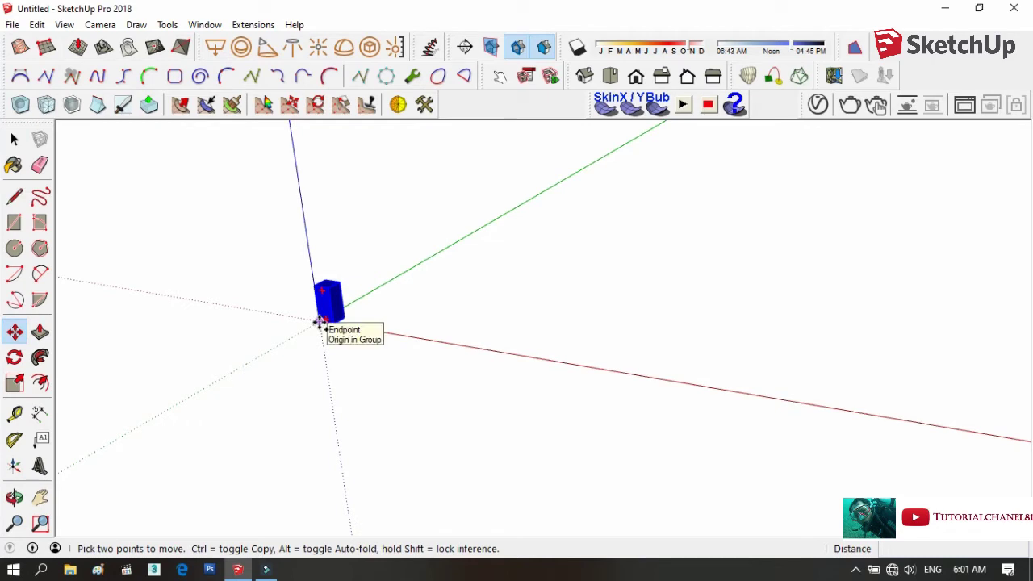
{"action": "left_click", "coordinate": [320, 323]}
{"action": "key", "text": "ctrl"}
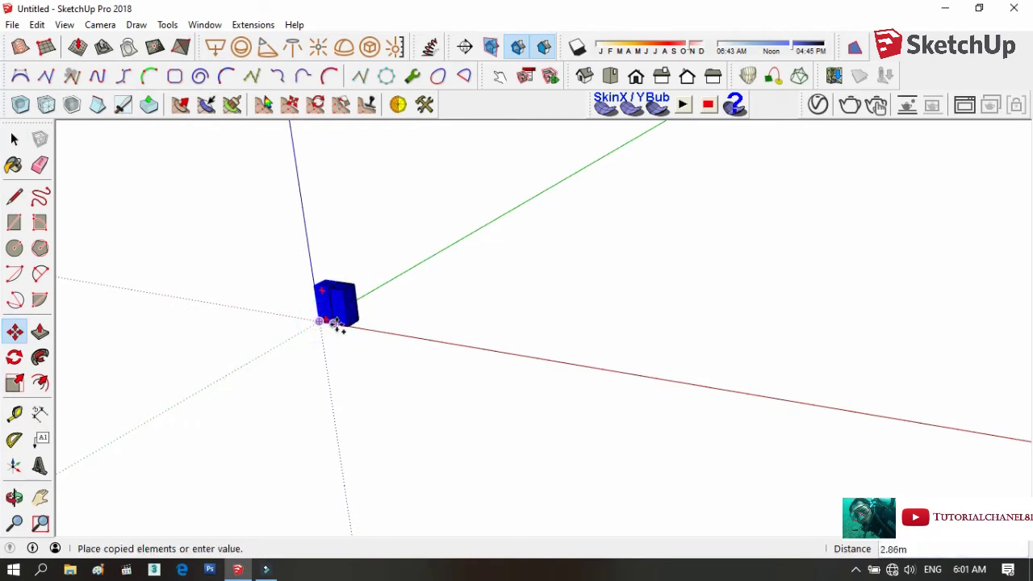
{"action": "left_click", "coordinate": [359, 325]}
{"action": "type", "text": "10"}
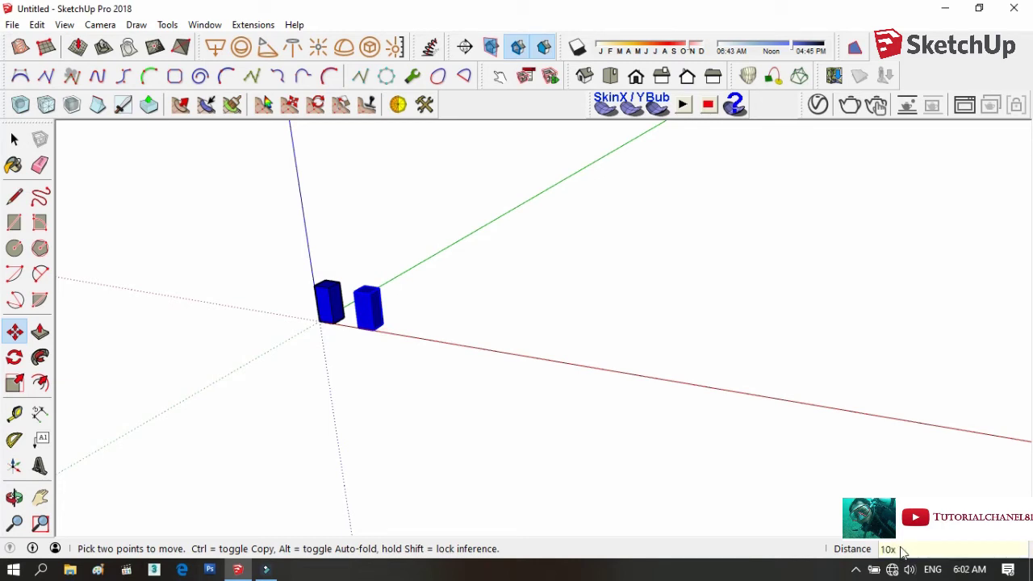
{"action": "key", "text": "Return"}
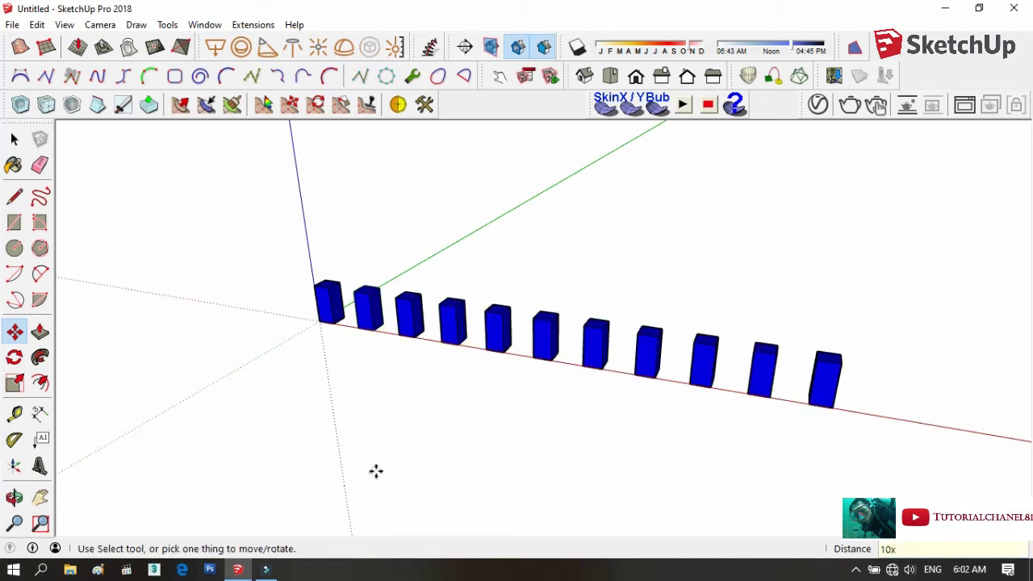
Window-select the copied row and delete it, leaving only the original box.
{"action": "left_click", "coordinate": [14, 139]}
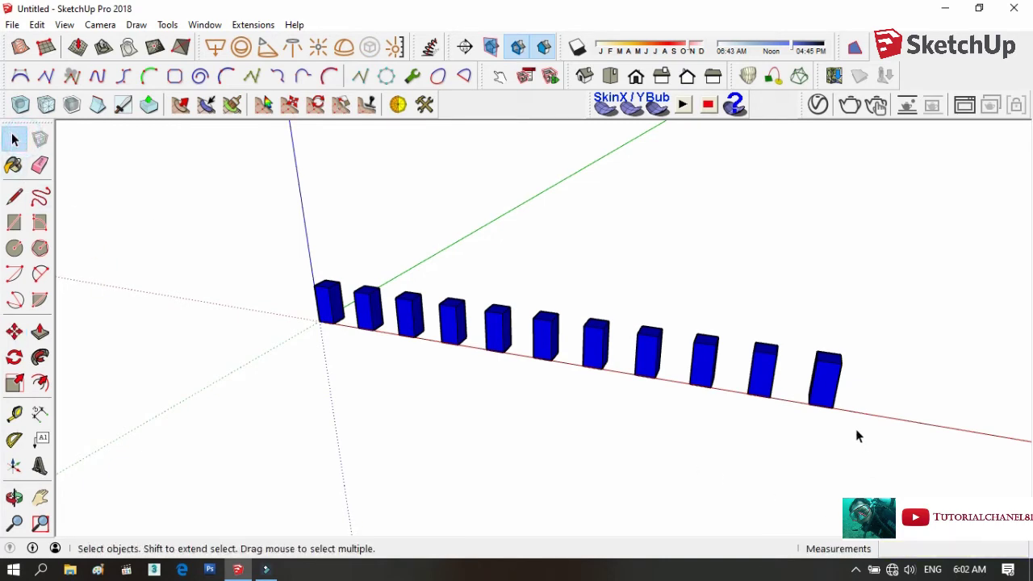
{"action": "left_click_drag", "start_coordinate": [855, 428], "coordinate": [678, 408]}
{"action": "left_click_drag", "start_coordinate": [867, 435], "coordinate": [357, 235]}
{"action": "key", "text": "Delete"}
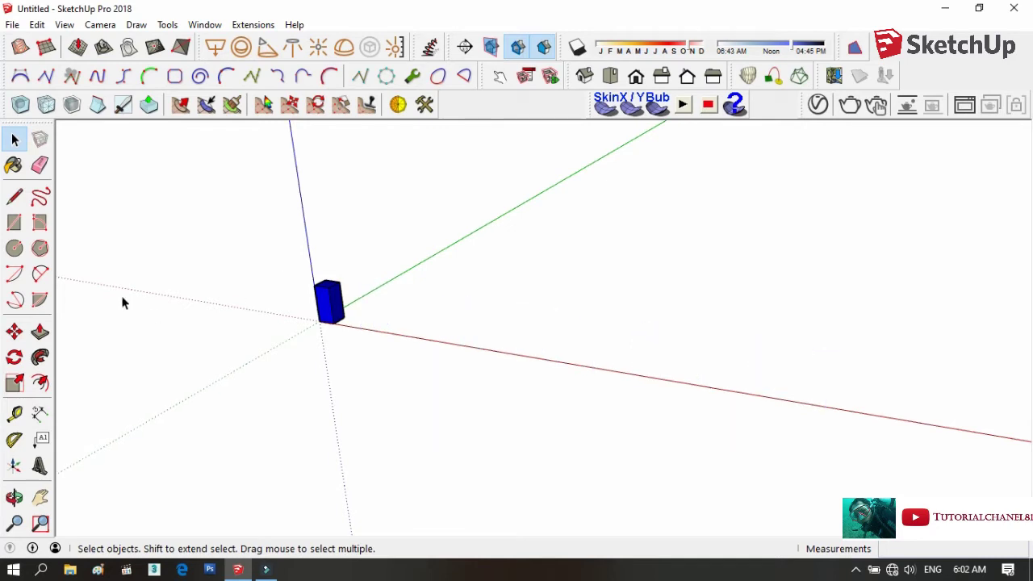
Draw a long line from the origin along the red axis and close it into a thin face.
{"action": "left_click", "coordinate": [15, 196]}
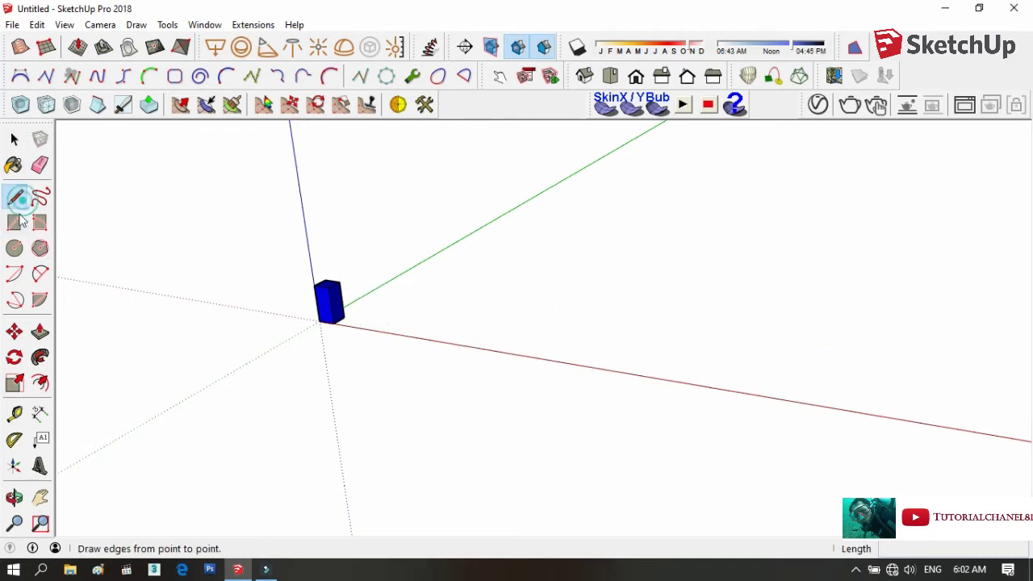
{"action": "left_click", "coordinate": [319, 321]}
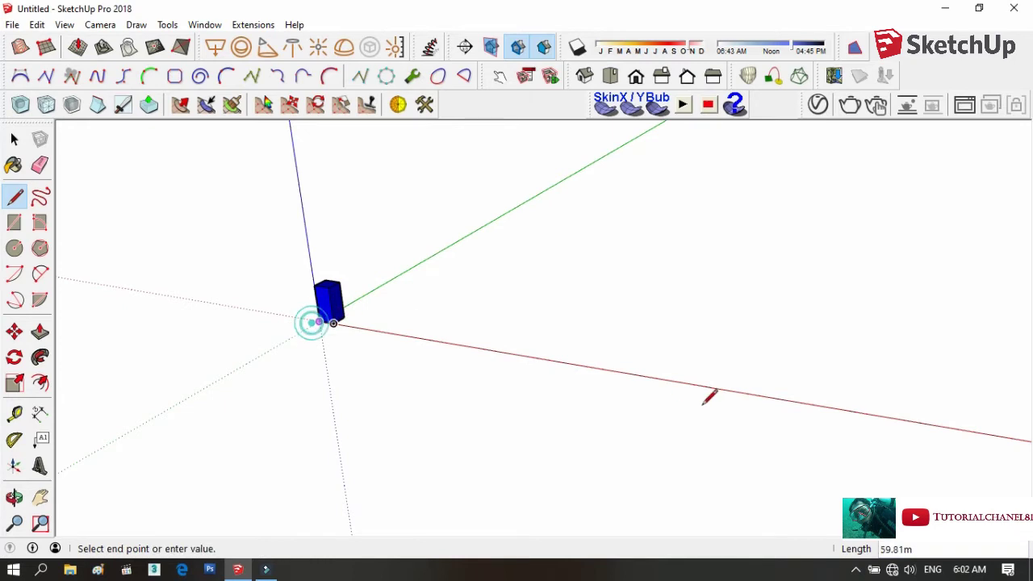
{"action": "left_click", "coordinate": [892, 416]}
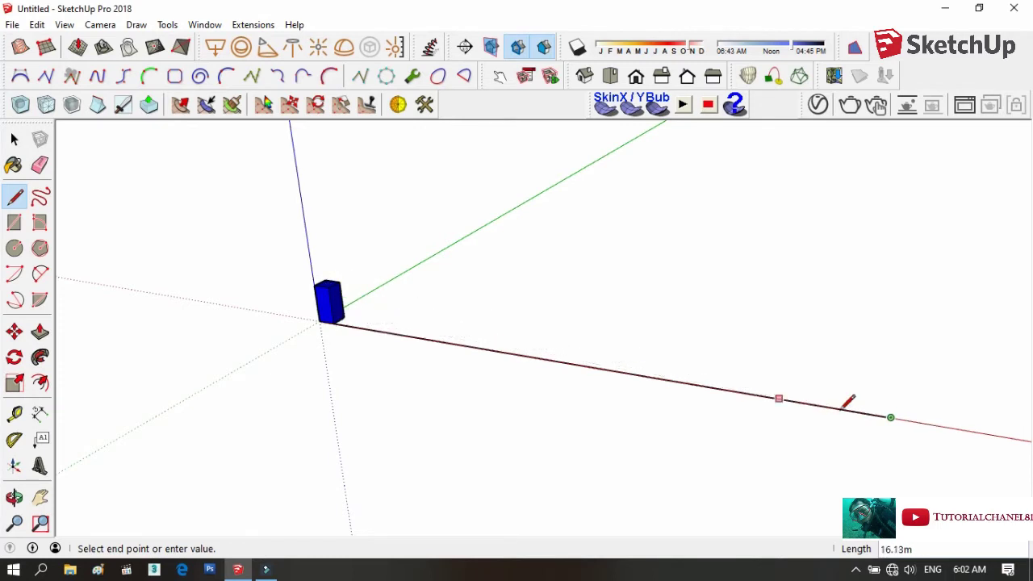
{"action": "scroll", "coordinate": [903, 395], "scroll_direction": "up", "scroll_amount": 1}
{"action": "left_click", "coordinate": [888, 407]}
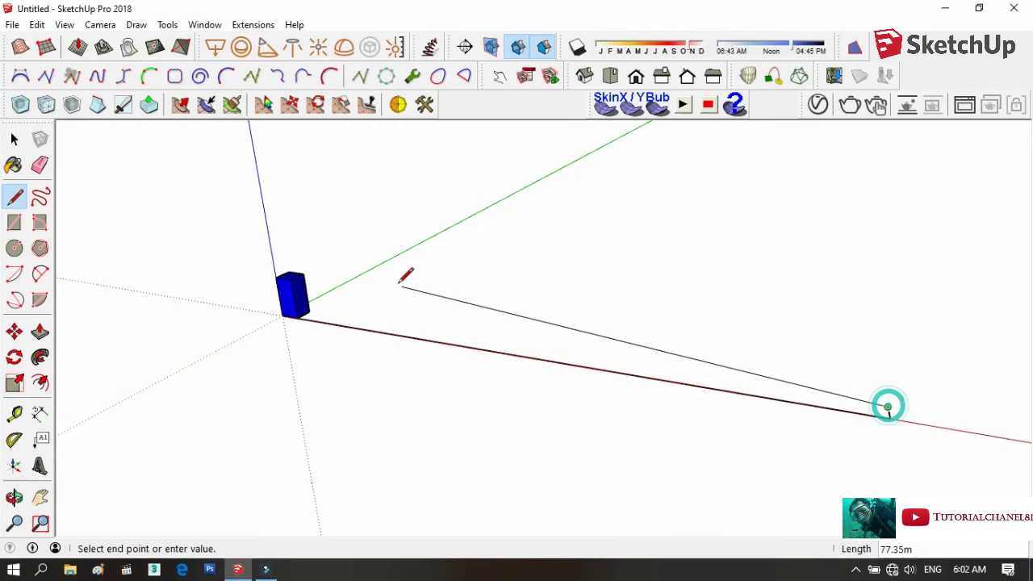
{"action": "left_click", "coordinate": [312, 312]}
{"action": "left_click", "coordinate": [297, 318]}
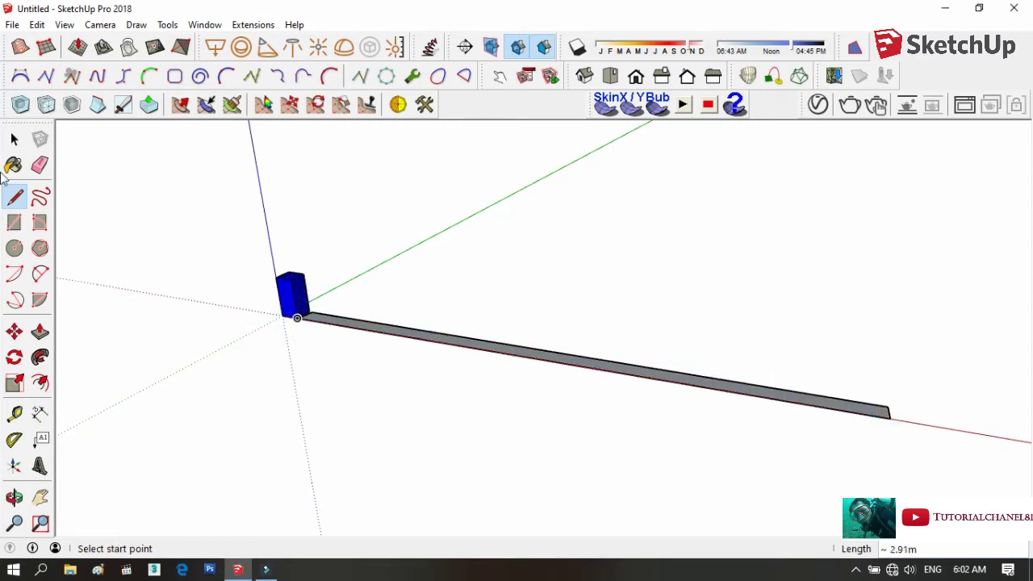
Select the strip face and add a short edge at the box's corner.
{"action": "left_click", "coordinate": [14, 139]}
{"action": "left_click", "coordinate": [323, 325]}
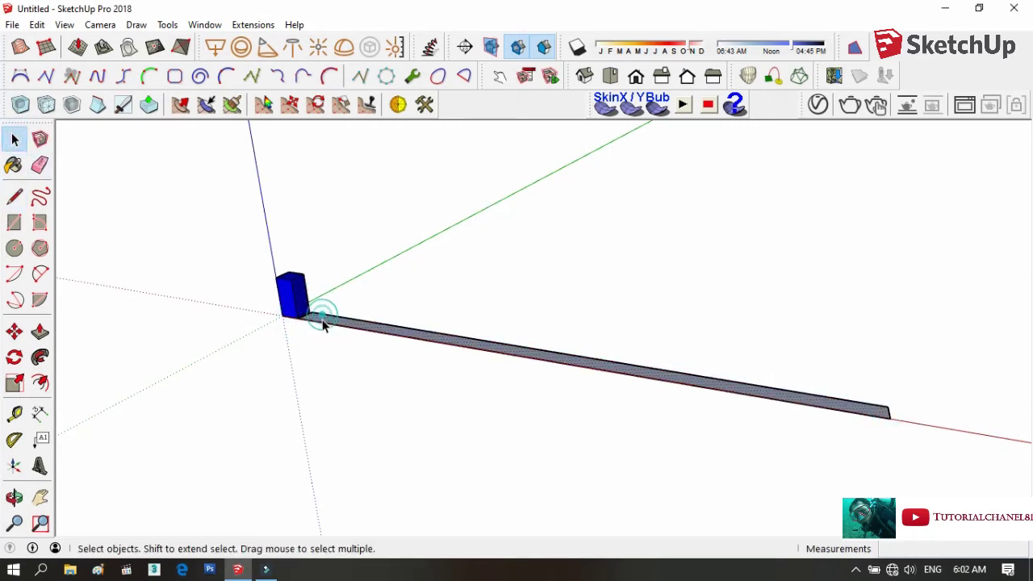
{"action": "scroll", "coordinate": [323, 321], "scroll_direction": "up", "scroll_amount": 1}
{"action": "scroll", "coordinate": [321, 323], "scroll_direction": "up", "scroll_amount": 2}
{"action": "scroll", "coordinate": [321, 322], "scroll_direction": "up", "scroll_amount": 1}
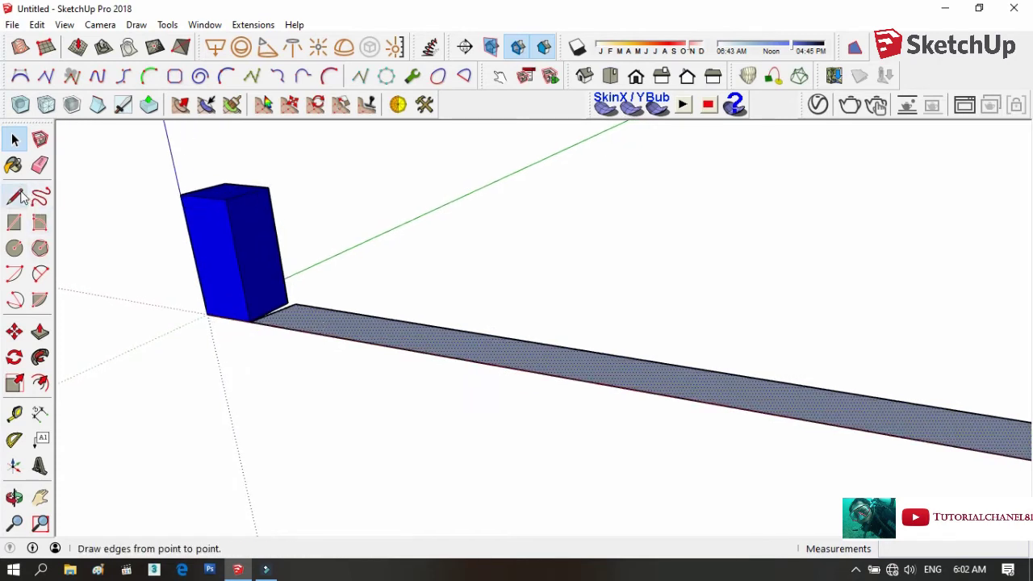
{"action": "left_click", "coordinate": [14, 196]}
{"action": "scroll", "coordinate": [282, 300], "scroll_direction": "up", "scroll_amount": 1}
{"action": "left_click", "coordinate": [283, 304]}
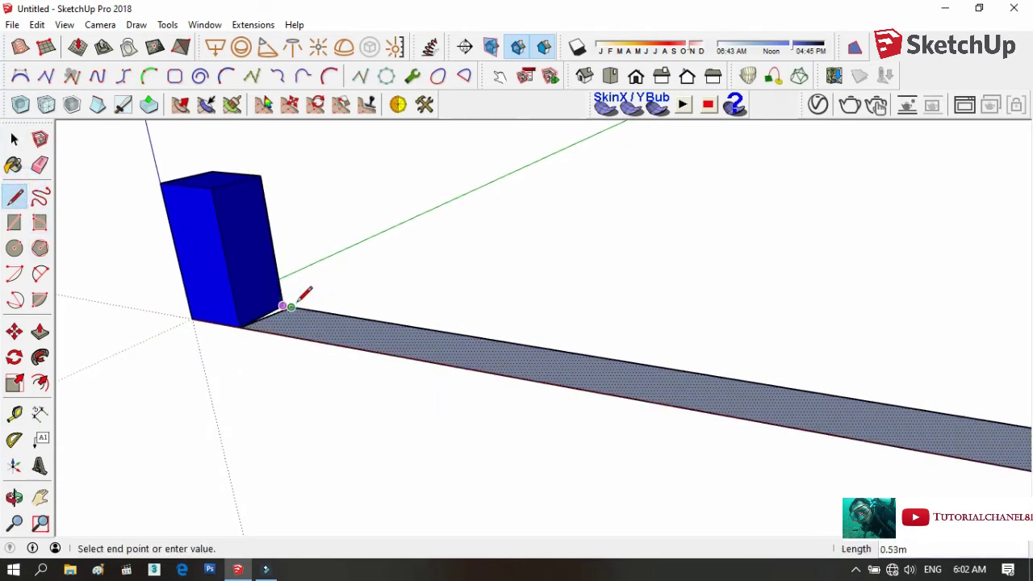
{"action": "left_click", "coordinate": [240, 327]}
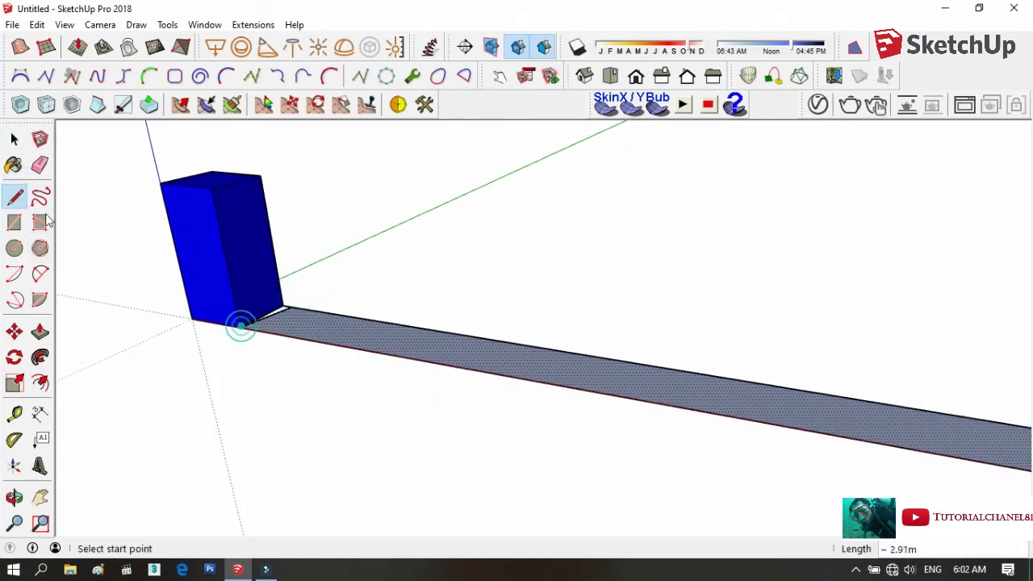
{"action": "left_click", "coordinate": [40, 165]}
{"action": "scroll", "coordinate": [296, 287], "scroll_direction": "up", "scroll_amount": 1}
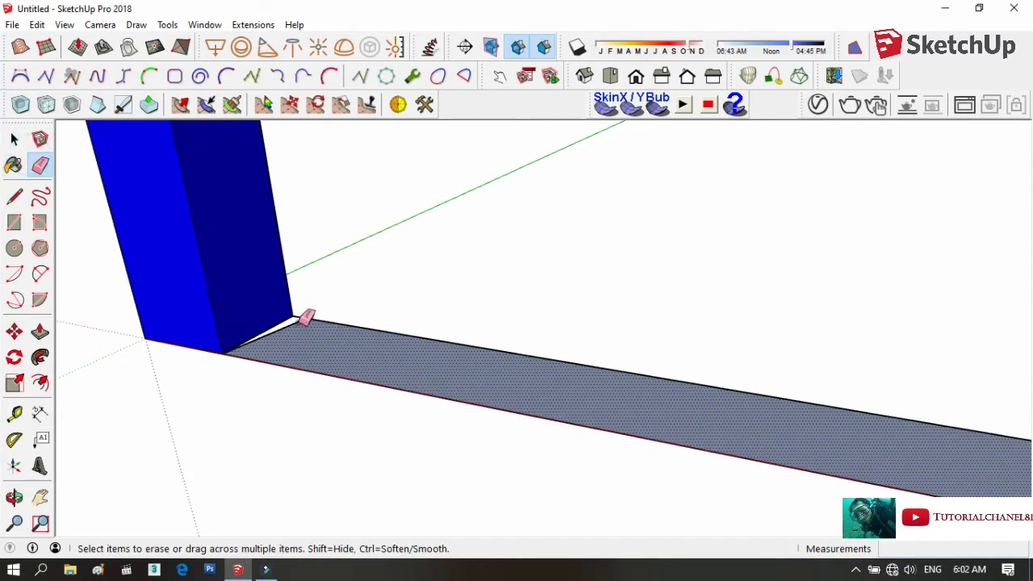
Erase the thin face and redraw its closing edge to rebuild the strip.
{"action": "left_click", "coordinate": [294, 318]}
{"action": "left_click", "coordinate": [15, 197]}
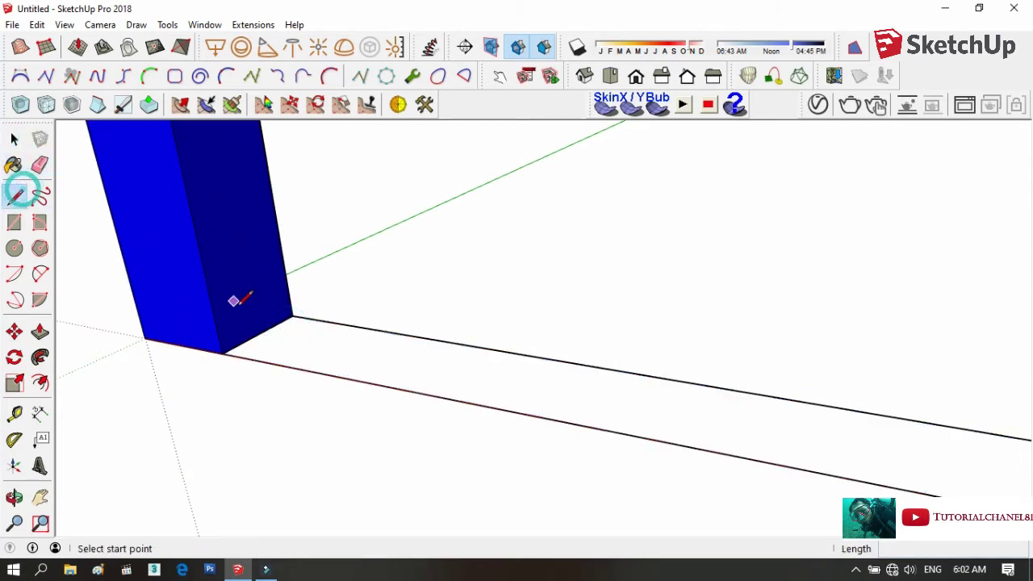
{"action": "left_click", "coordinate": [222, 352]}
{"action": "left_click", "coordinate": [292, 315]}
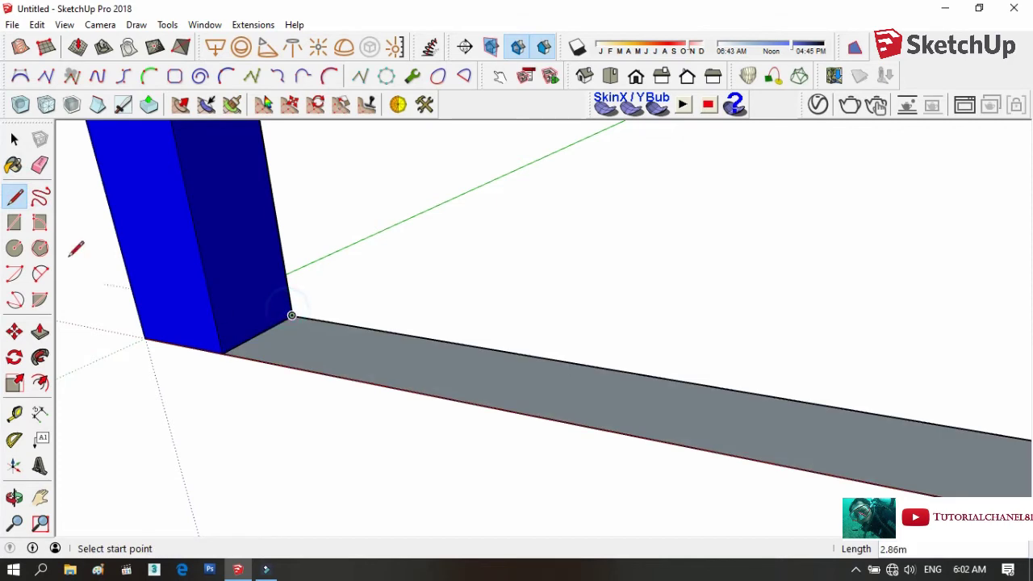
Push/pull the strip down 0.67m into a shallow slab.
{"action": "left_click", "coordinate": [15, 138]}
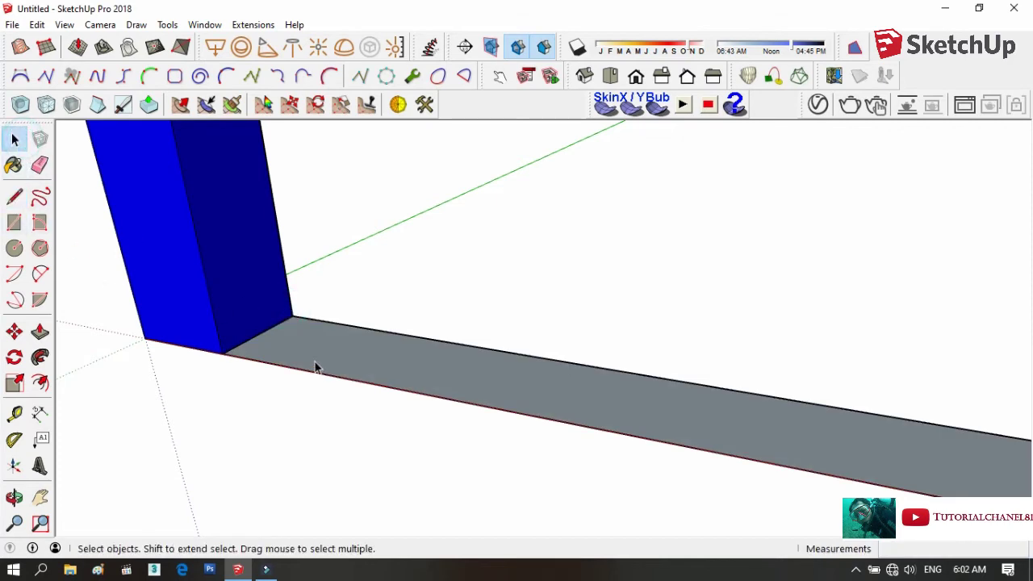
{"action": "left_click", "coordinate": [40, 332]}
{"action": "left_click", "coordinate": [265, 360]}
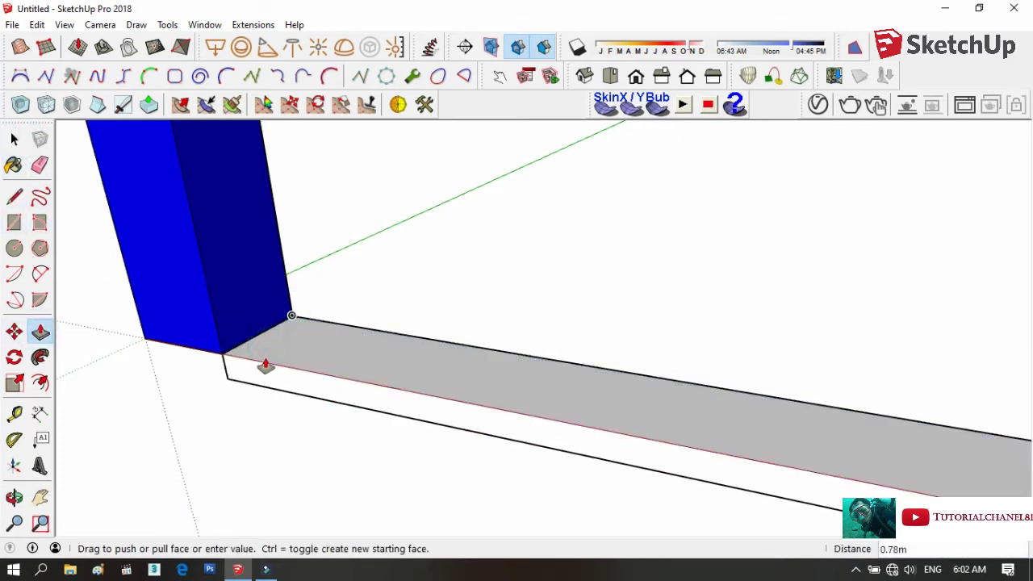
{"action": "left_click", "coordinate": [267, 361]}
Select the whole slab with its edges and open its context menu.
{"action": "left_click", "coordinate": [14, 138]}
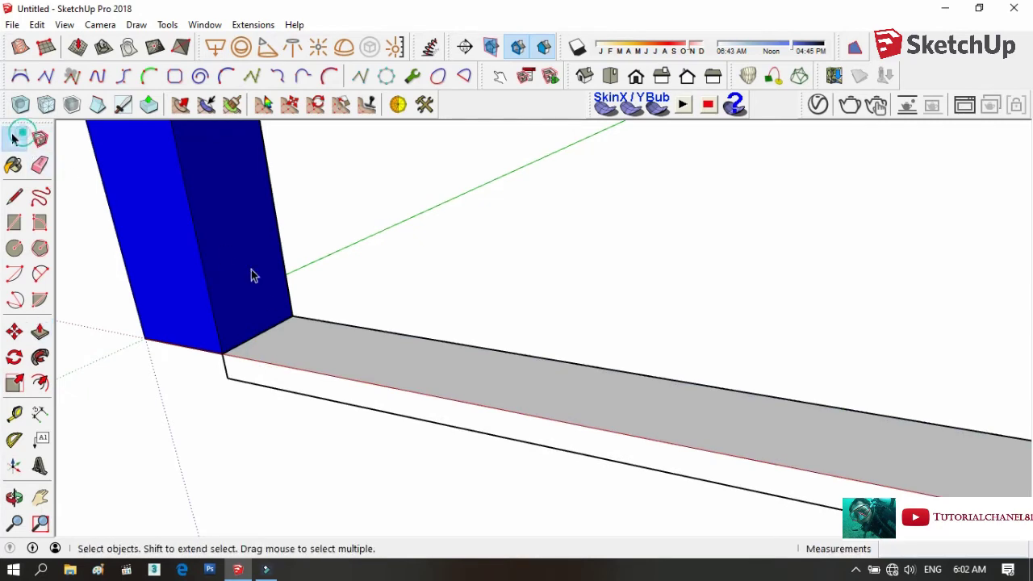
{"action": "left_click", "coordinate": [322, 369]}
{"action": "scroll", "coordinate": [210, 312], "scroll_direction": "down", "scroll_amount": 2}
{"action": "scroll", "coordinate": [208, 315], "scroll_direction": "down", "scroll_amount": 2}
{"action": "scroll", "coordinate": [204, 323], "scroll_direction": "down", "scroll_amount": 2}
{"action": "scroll", "coordinate": [203, 323], "scroll_direction": "down", "scroll_amount": 1}
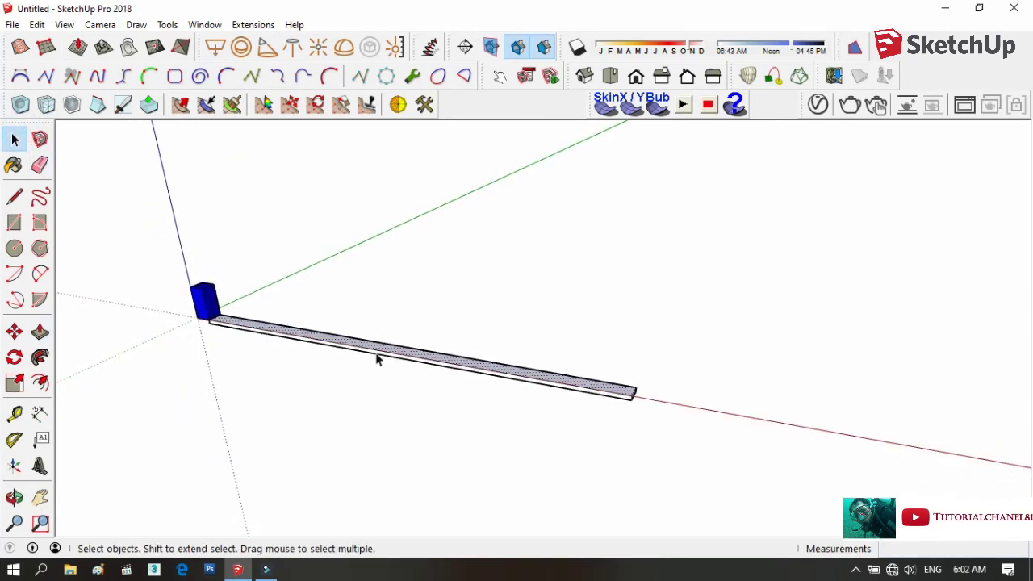
{"action": "double_click", "coordinate": [378, 355]}
{"action": "right_click", "coordinate": [377, 349]}
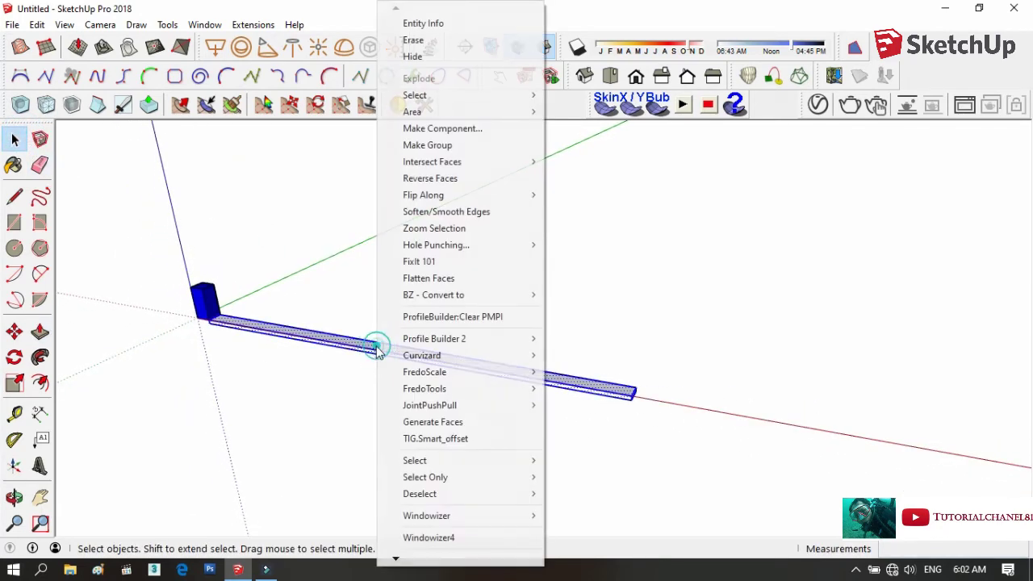
{"action": "left_click", "coordinate": [399, 145]}
{"action": "left_click", "coordinate": [251, 270]}
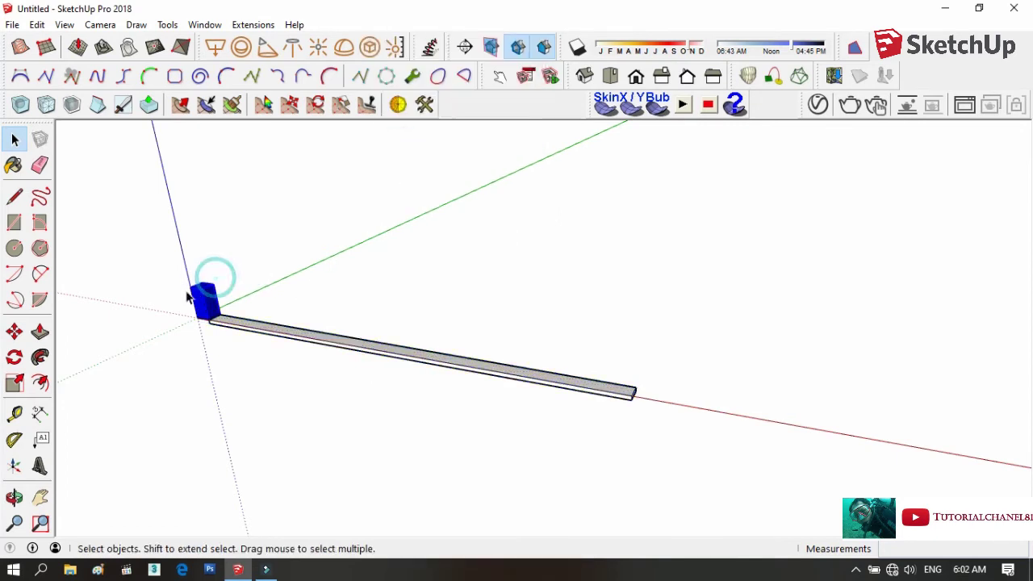
{"action": "left_click", "coordinate": [13, 331]}
{"action": "scroll", "coordinate": [214, 302], "scroll_direction": "up", "scroll_amount": 2}
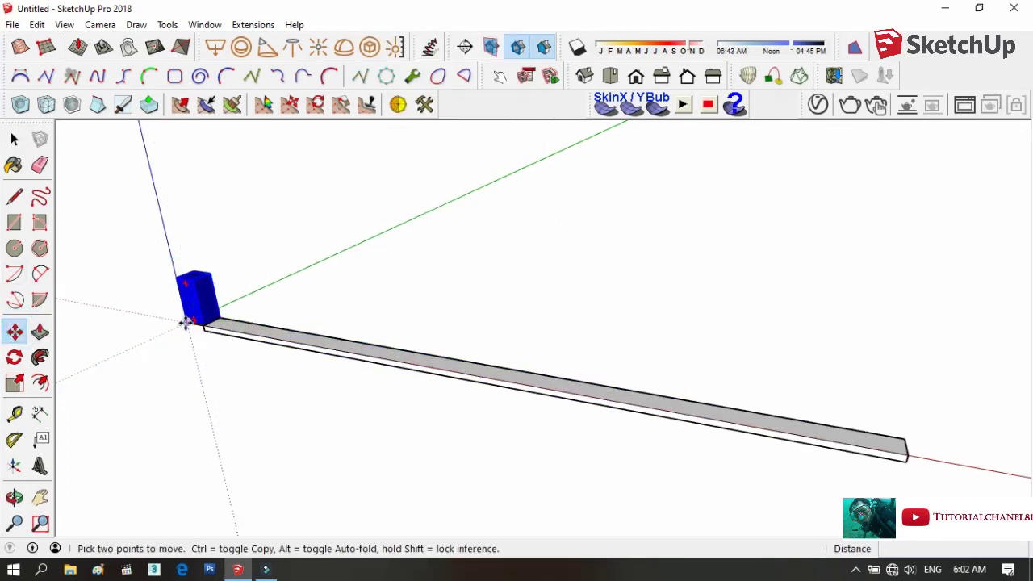
{"action": "left_click_drag", "start_coordinate": [185, 323], "coordinate": [204, 328]}
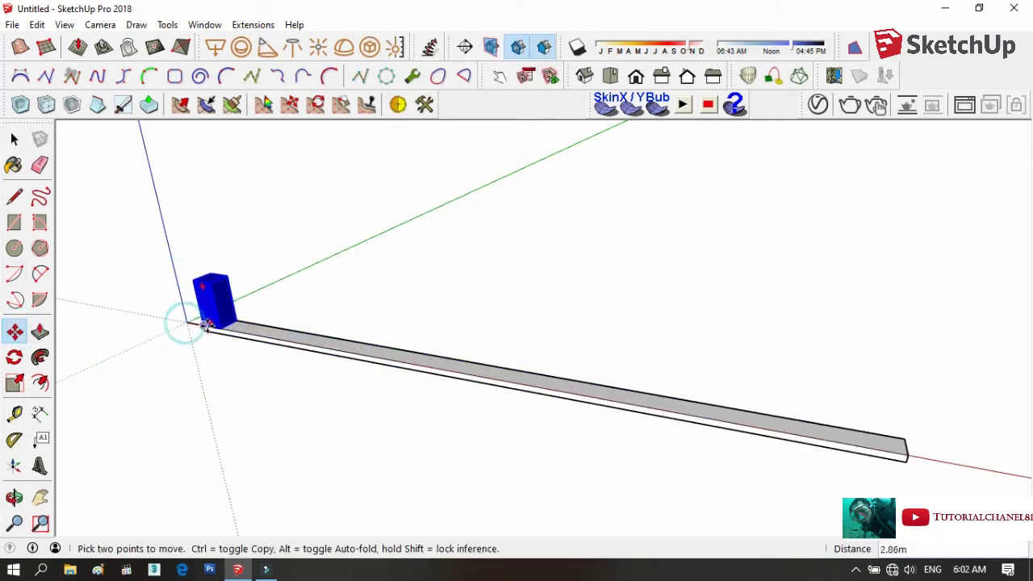
{"action": "left_click", "coordinate": [39, 166]}
{"action": "left_click", "coordinate": [187, 317]}
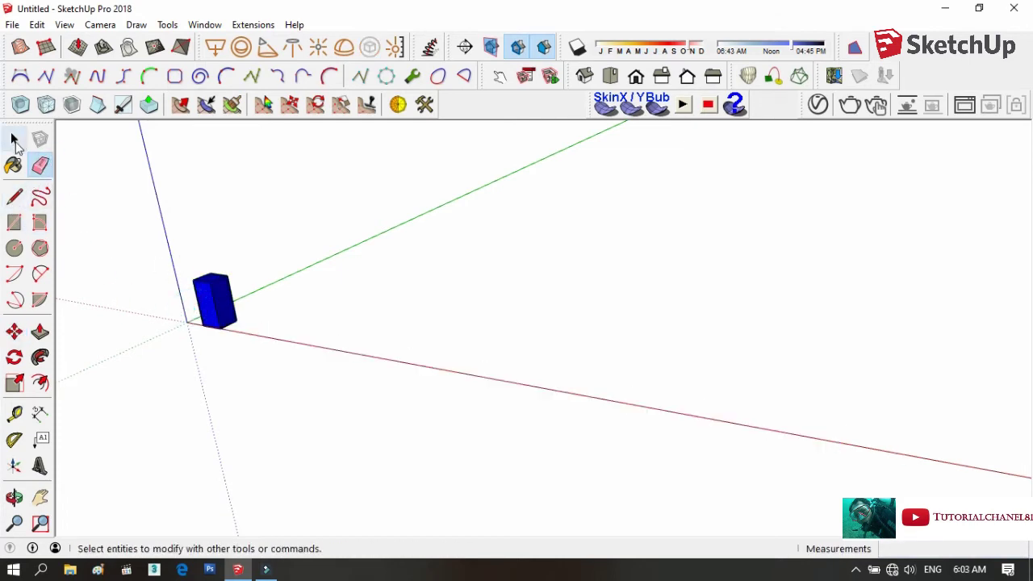
{"action": "key", "text": "ctrl+z"}
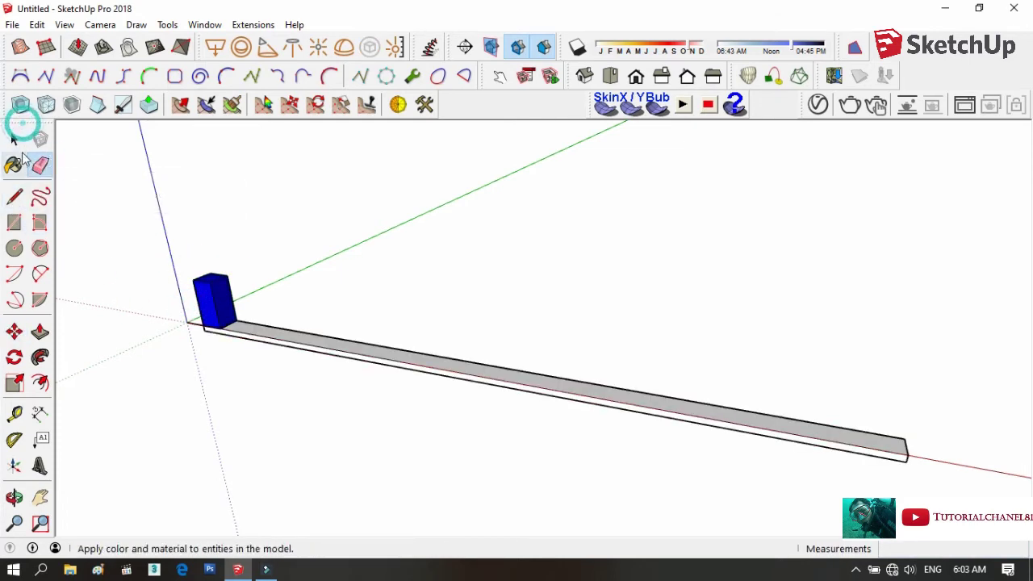
{"action": "left_click", "coordinate": [15, 139]}
{"action": "left_click", "coordinate": [250, 330]}
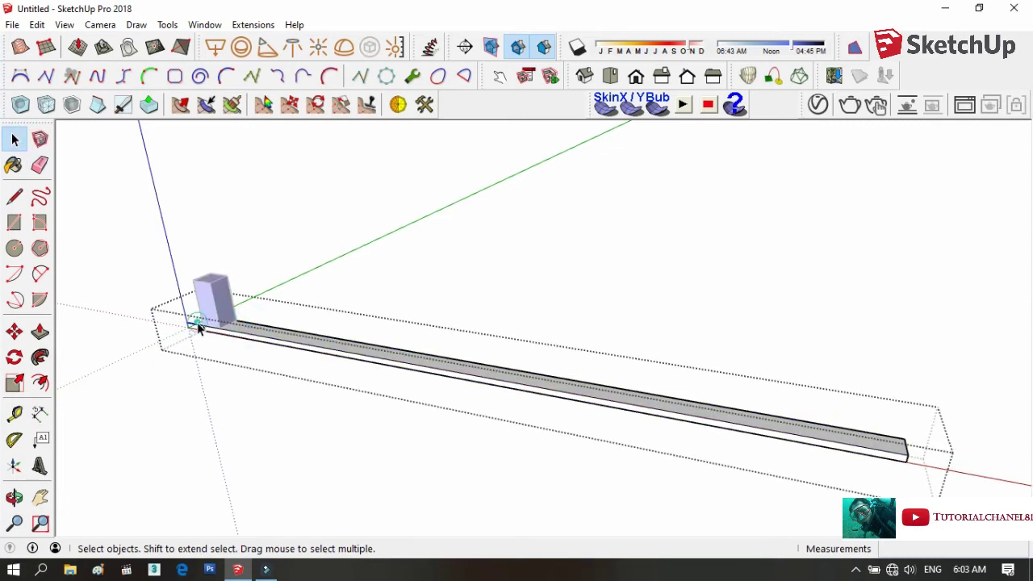
{"action": "left_click", "coordinate": [195, 329]}
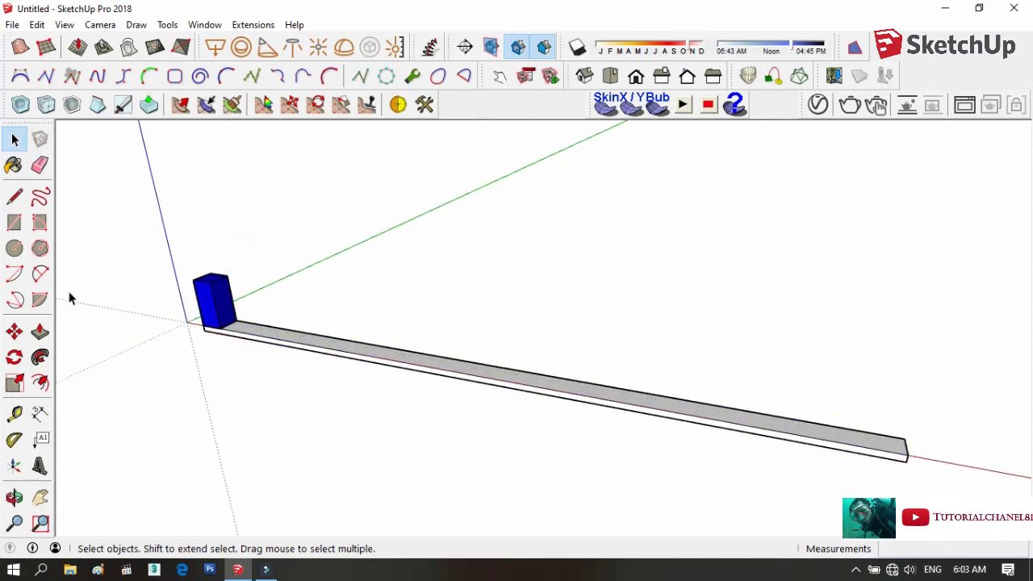
{"action": "scroll", "coordinate": [214, 305], "scroll_direction": "down", "scroll_amount": 3}
{"action": "scroll", "coordinate": [233, 325], "scroll_direction": "up", "scroll_amount": 1}
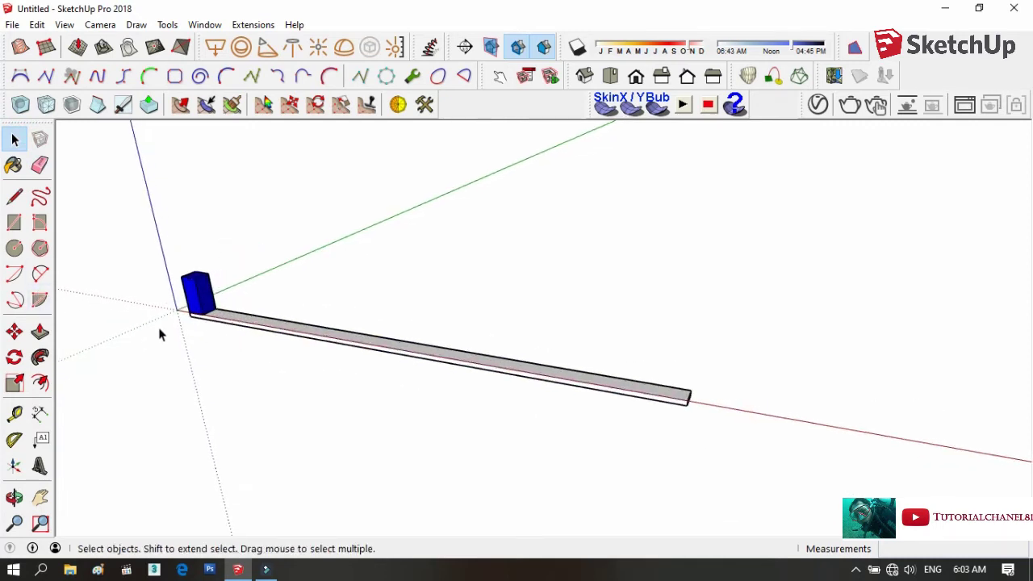
{"action": "scroll", "coordinate": [160, 323], "scroll_direction": "up", "scroll_amount": 1}
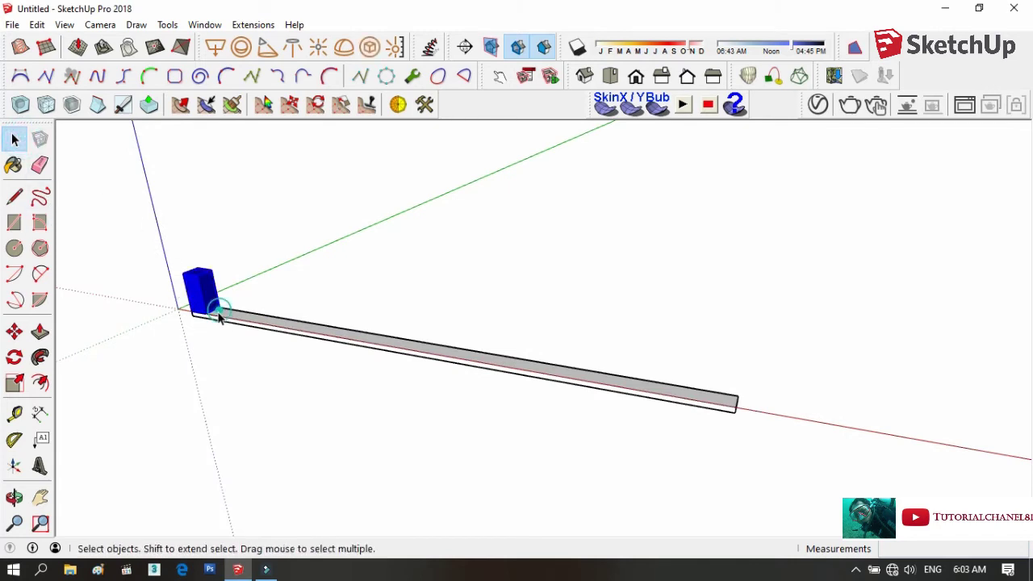
{"action": "left_click", "coordinate": [238, 322]}
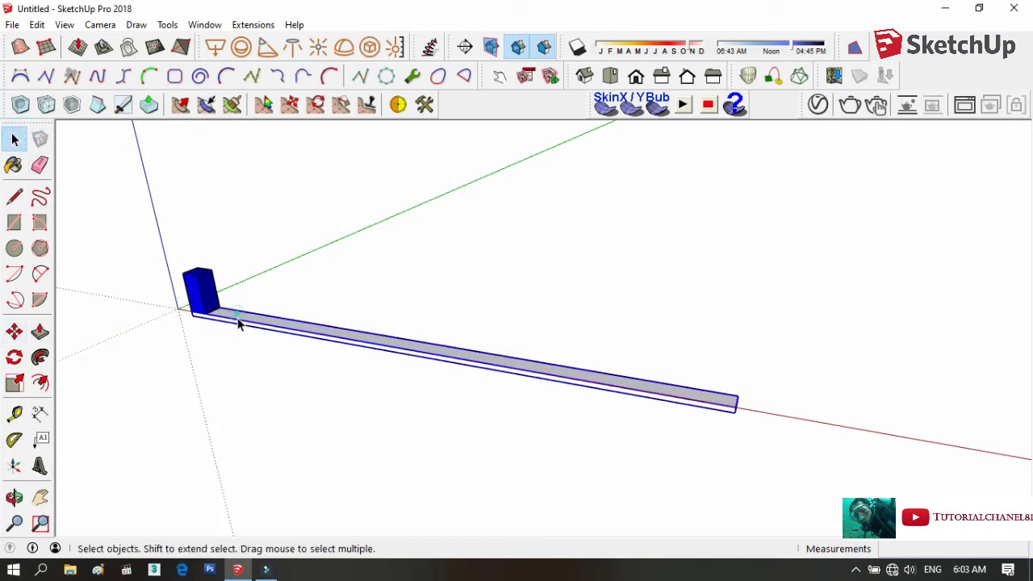
{"action": "left_click", "coordinate": [15, 331]}
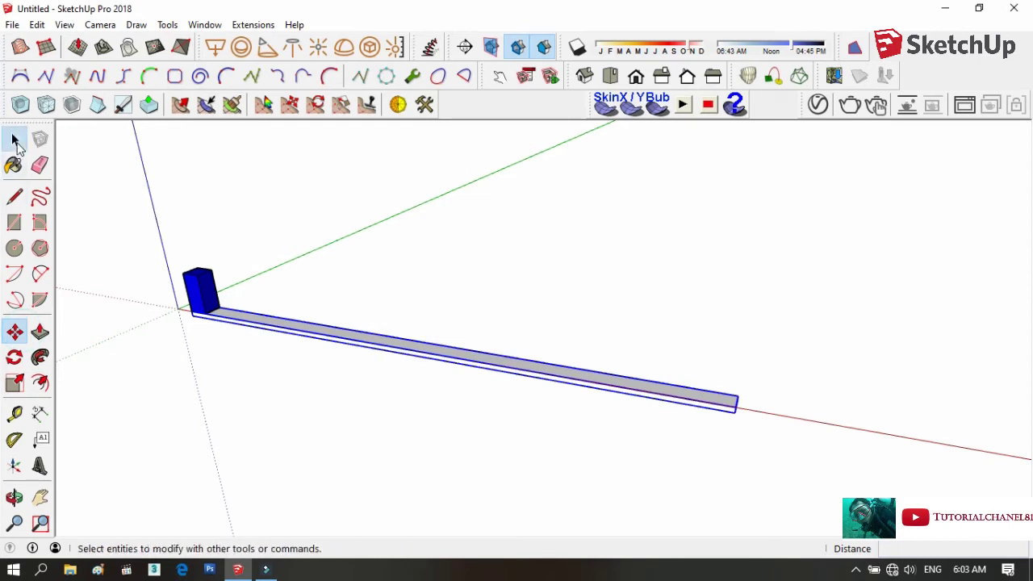
{"action": "left_click", "coordinate": [14, 139]}
{"action": "left_click", "coordinate": [195, 283]}
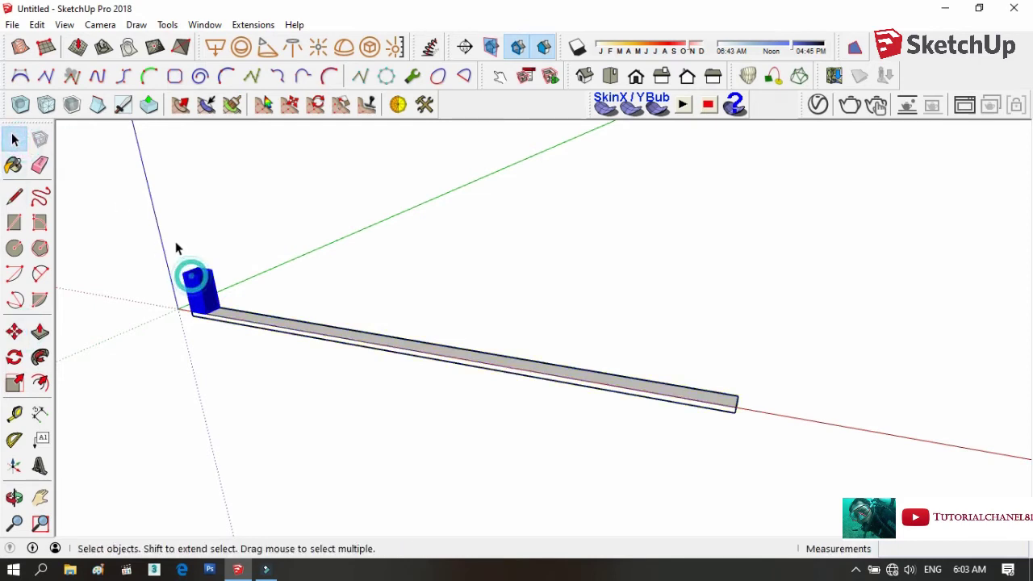
{"action": "left_click", "coordinate": [15, 332]}
{"action": "left_click", "coordinate": [199, 279]}
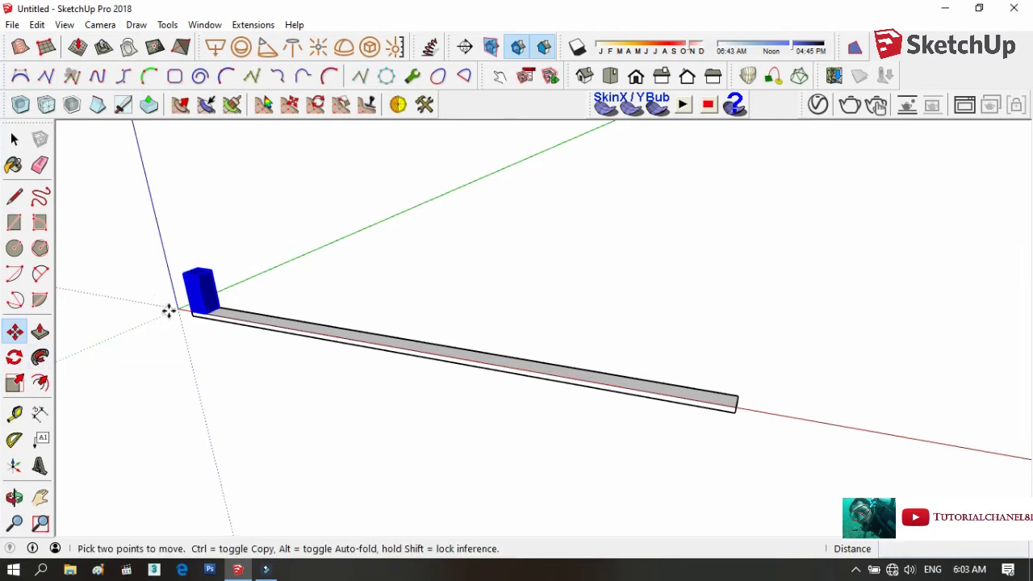
Copy the box from its bottom corner to the slab's far end and divide it 10/.
{"action": "left_click", "coordinate": [208, 315], "text": "ctrl"}
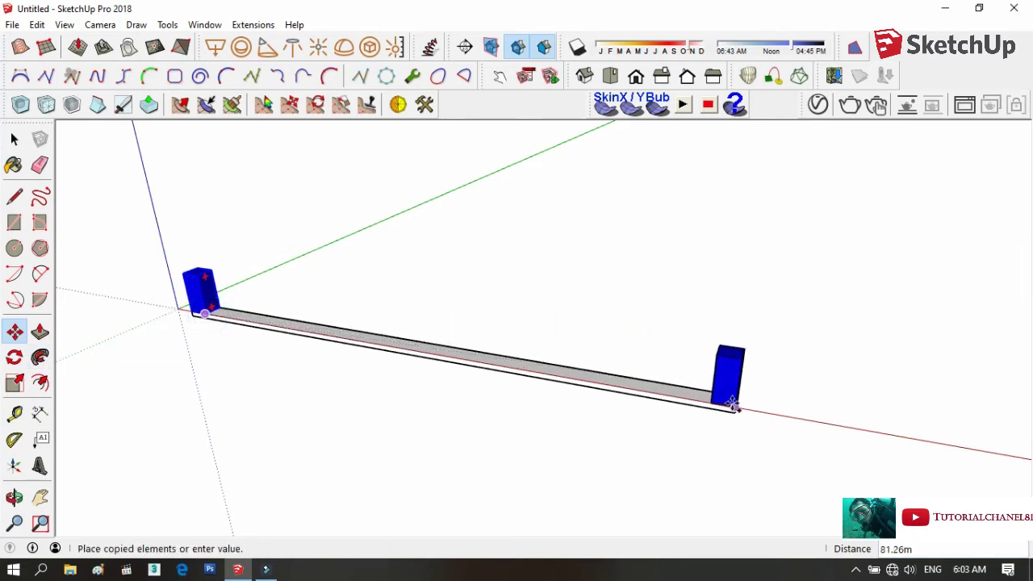
{"action": "left_click", "coordinate": [15, 139]}
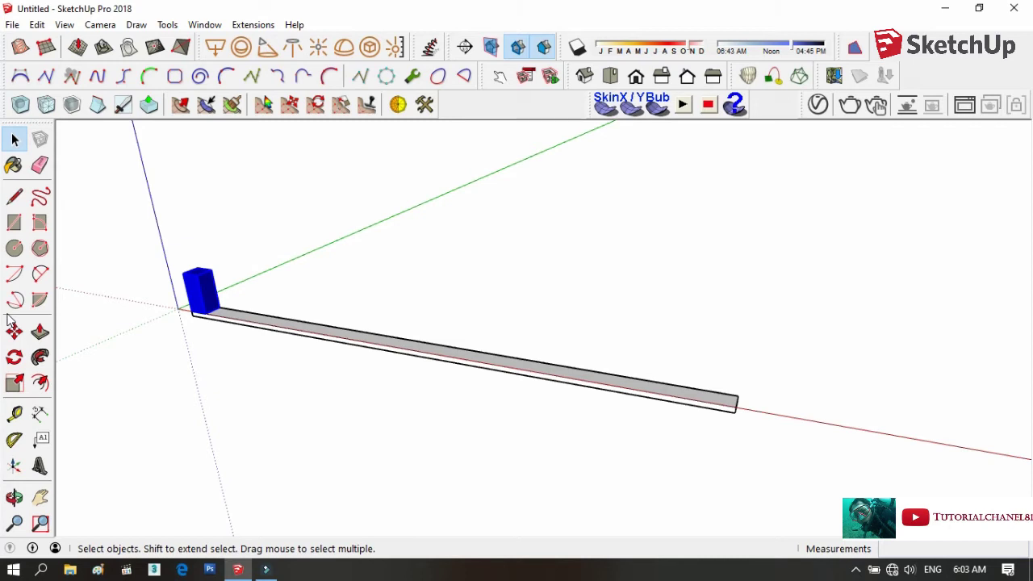
{"action": "left_click", "coordinate": [15, 332]}
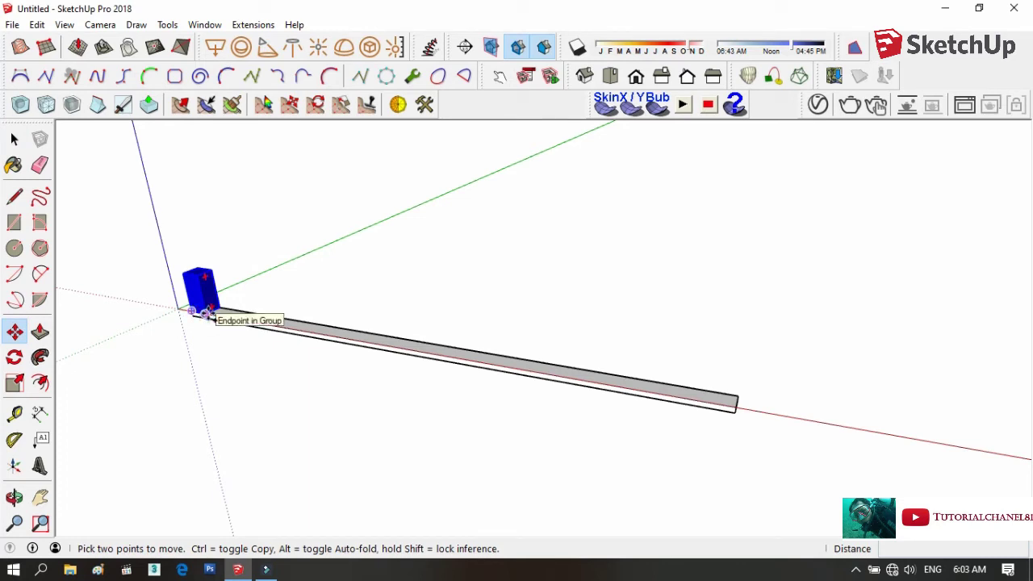
{"action": "left_click", "coordinate": [208, 314], "text": "ctrl"}
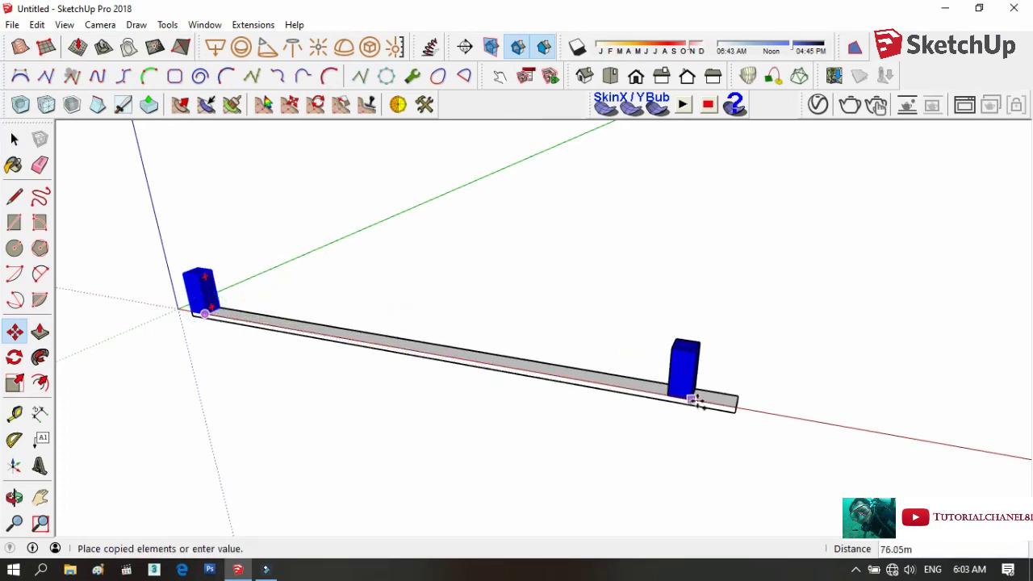
{"action": "left_click", "coordinate": [732, 406]}
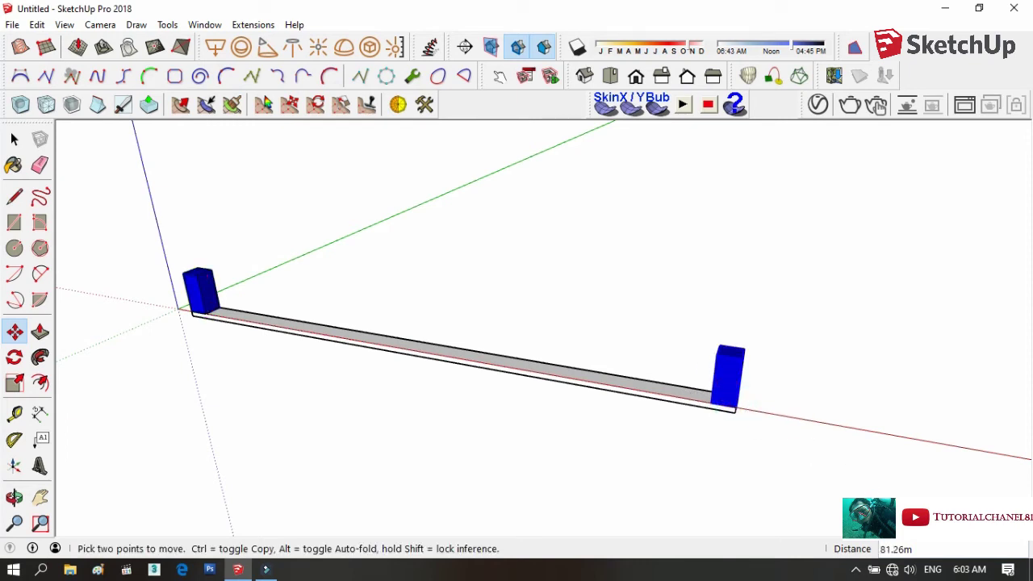
{"action": "type", "text": "10/"}
{"action": "key", "text": "Return"}
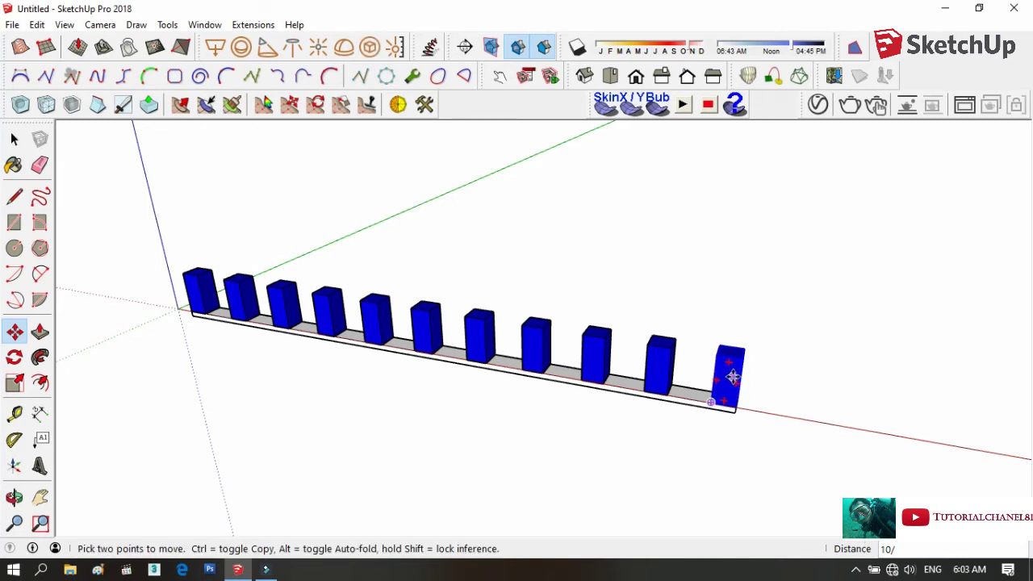
Select the blue box at the slab's far end.
{"action": "left_click", "coordinate": [14, 139]}
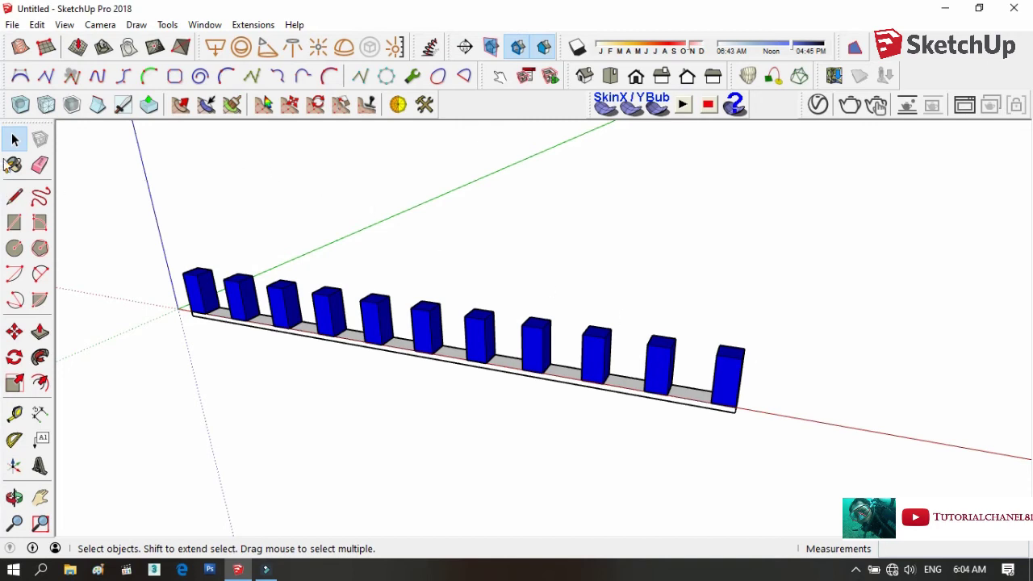
{"action": "left_click", "coordinate": [726, 368]}
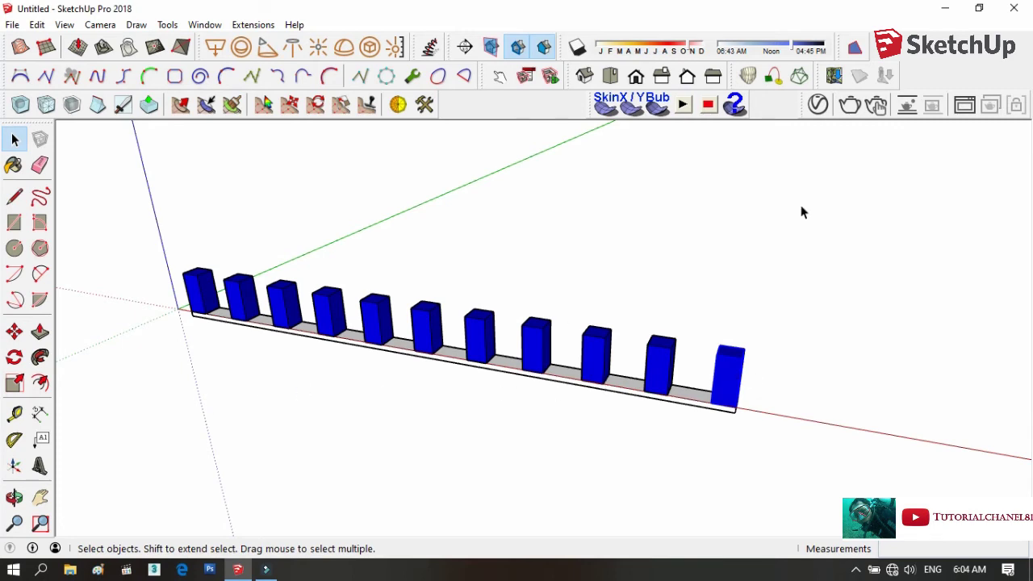
Delete the nine box copies one by one from the right, keeping the first box.
{"action": "left_click", "coordinate": [715, 369]}
{"action": "key", "text": "Delete"}
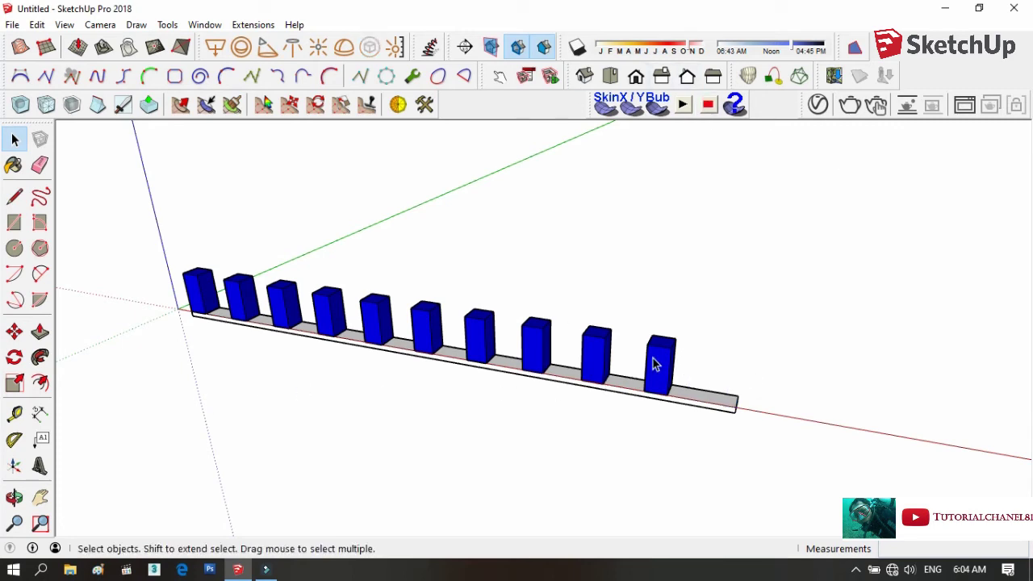
{"action": "left_click", "coordinate": [655, 362]}
{"action": "key", "text": "Delete"}
{"action": "left_click", "coordinate": [600, 347]}
{"action": "key", "text": "Delete"}
{"action": "left_click", "coordinate": [533, 341]}
{"action": "key", "text": "Delete"}
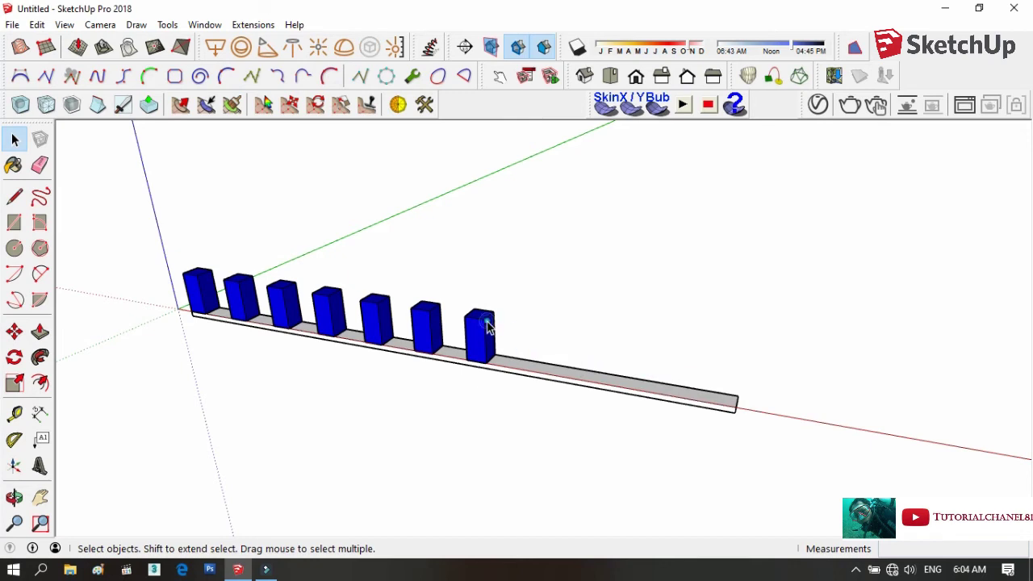
{"action": "left_click", "coordinate": [482, 329]}
{"action": "key", "text": "Delete"}
{"action": "left_click", "coordinate": [376, 319]}
{"action": "key", "text": "Delete"}
{"action": "left_click", "coordinate": [329, 315]}
{"action": "key", "text": "Delete"}
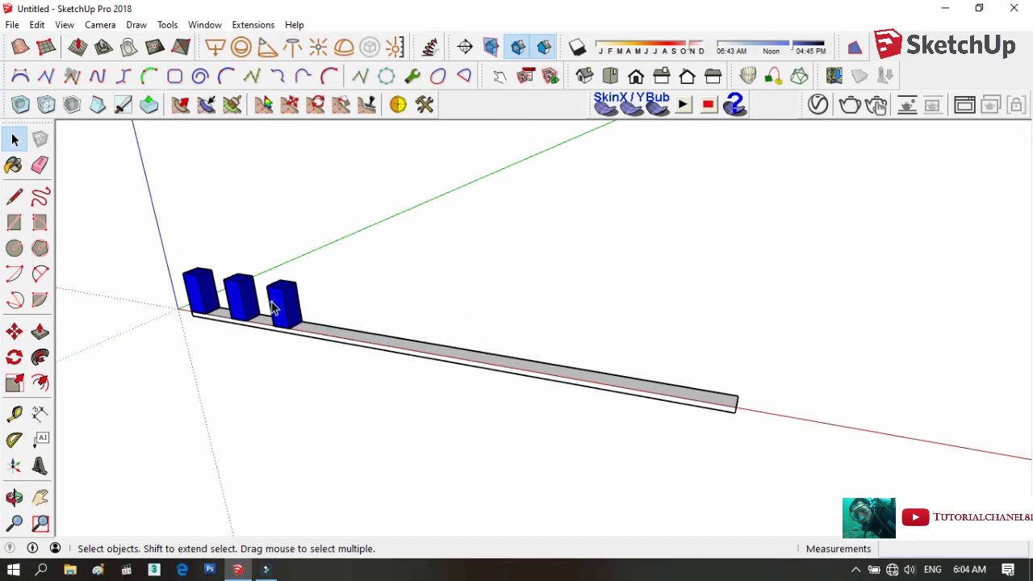
{"action": "left_click", "coordinate": [283, 307]}
{"action": "key", "text": "Delete"}
{"action": "left_click", "coordinate": [241, 301]}
{"action": "key", "text": "Delete"}
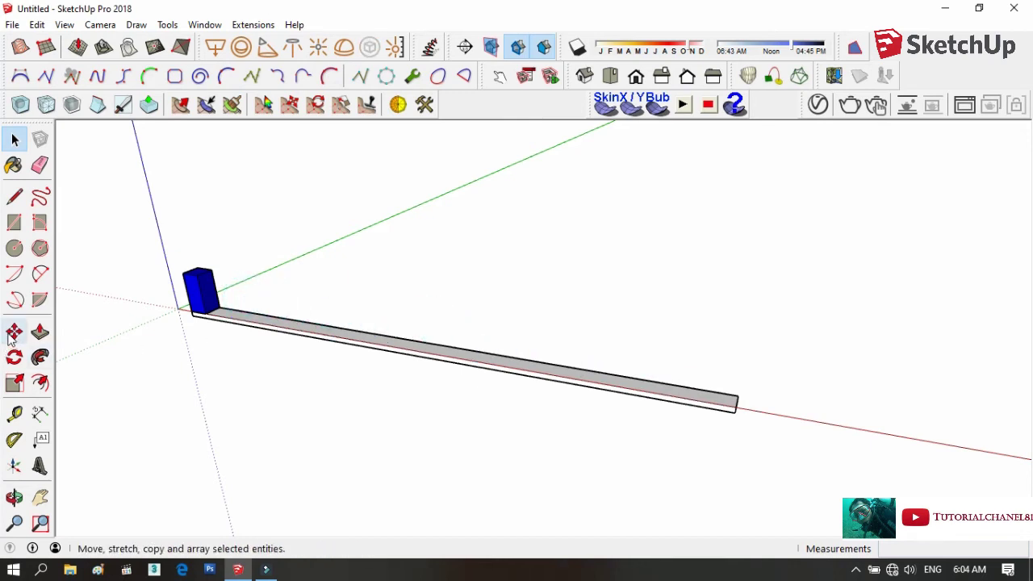
Copy the remaining box to the slab's far end and divide the gap 10/.
{"action": "left_click", "coordinate": [14, 331]}
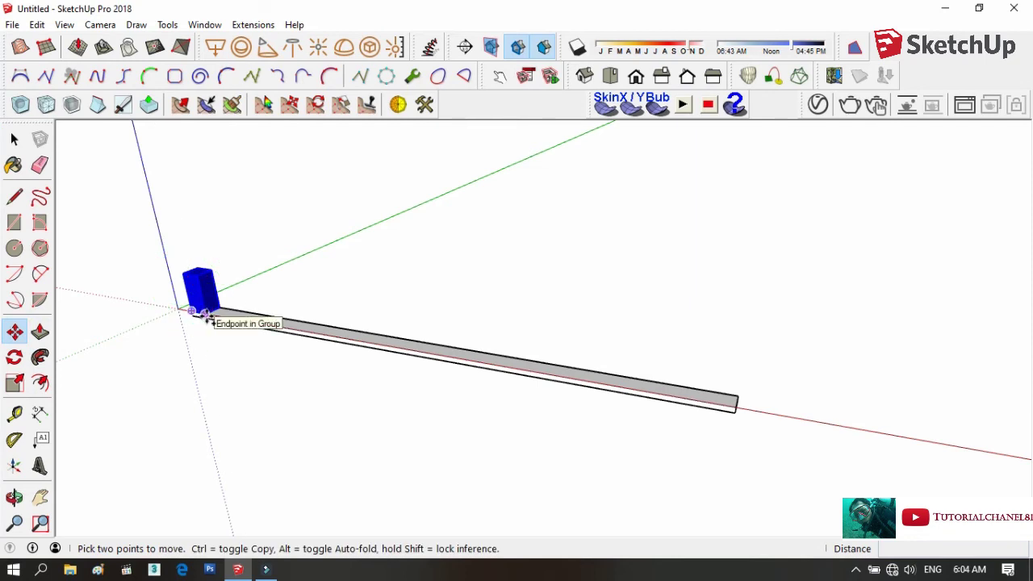
{"action": "left_click", "coordinate": [206, 317]}
{"action": "key", "text": "ctrl"}
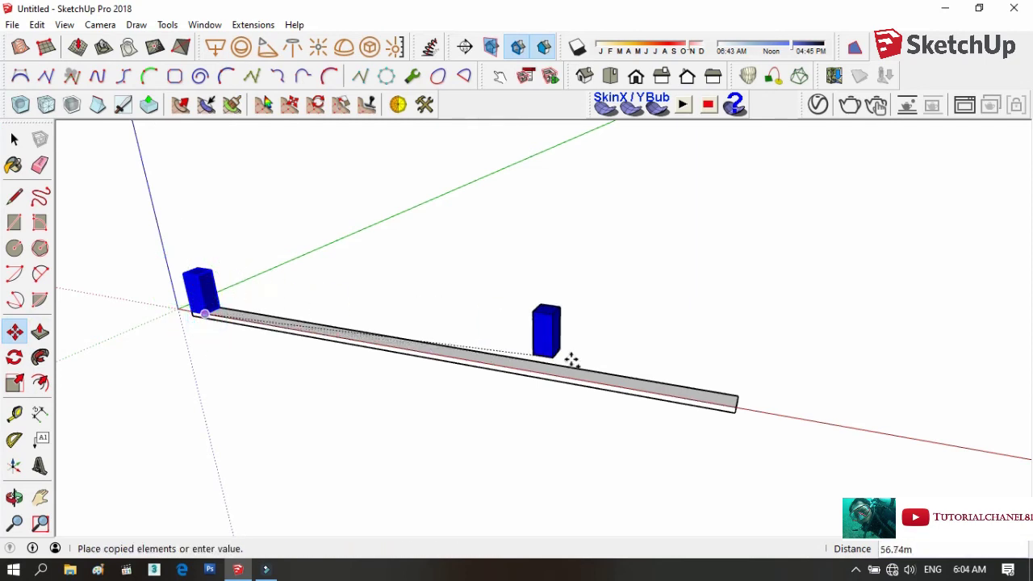
{"action": "left_click", "coordinate": [731, 404]}
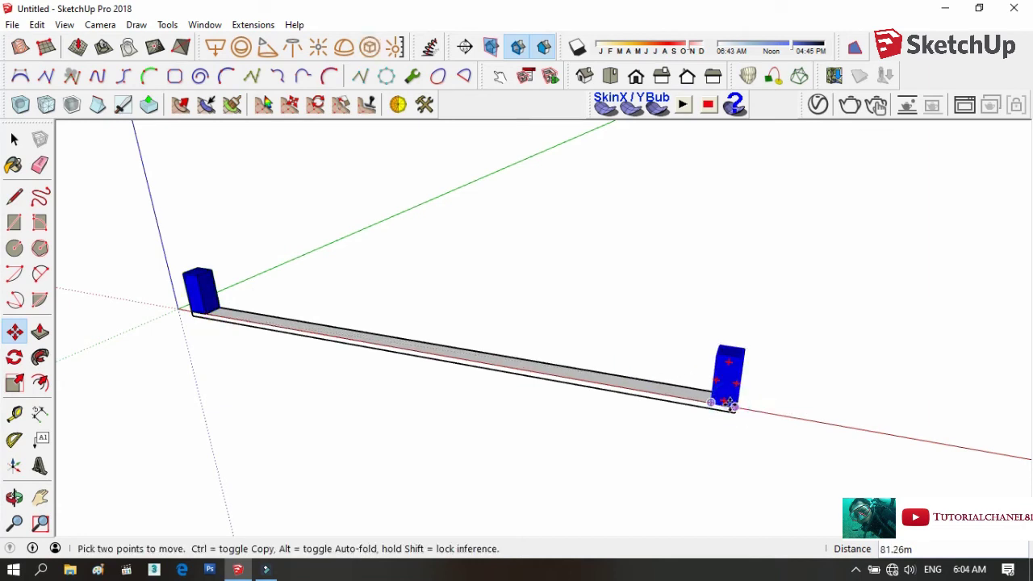
{"action": "type", "text": "10/"}
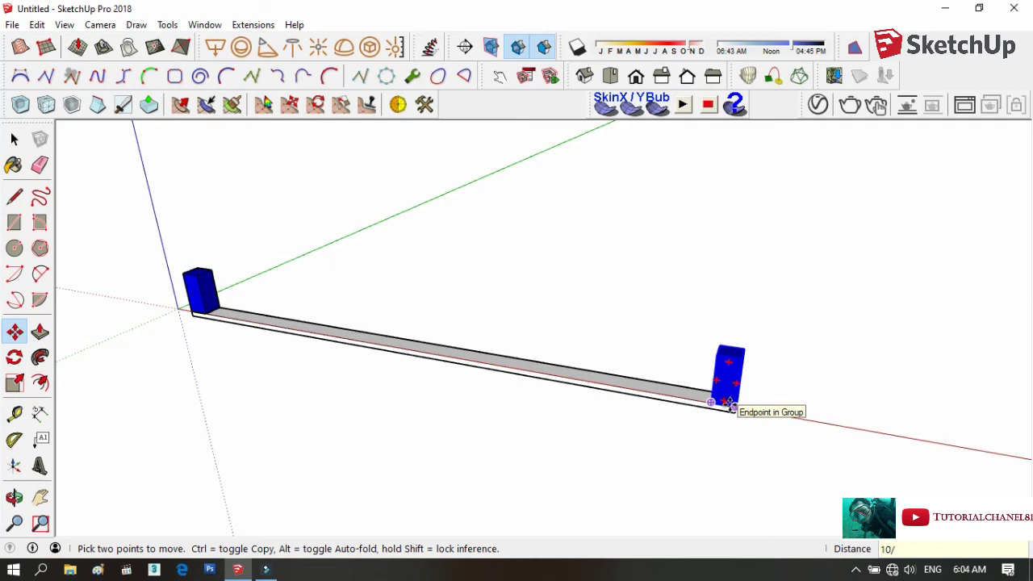
{"action": "key", "text": "Return"}
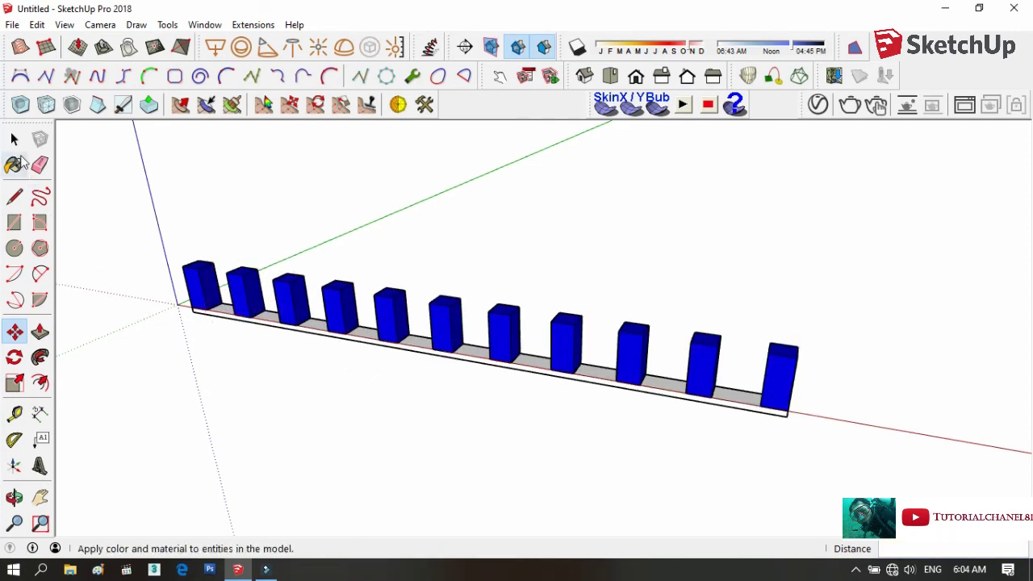
{"action": "left_click", "coordinate": [15, 139]}
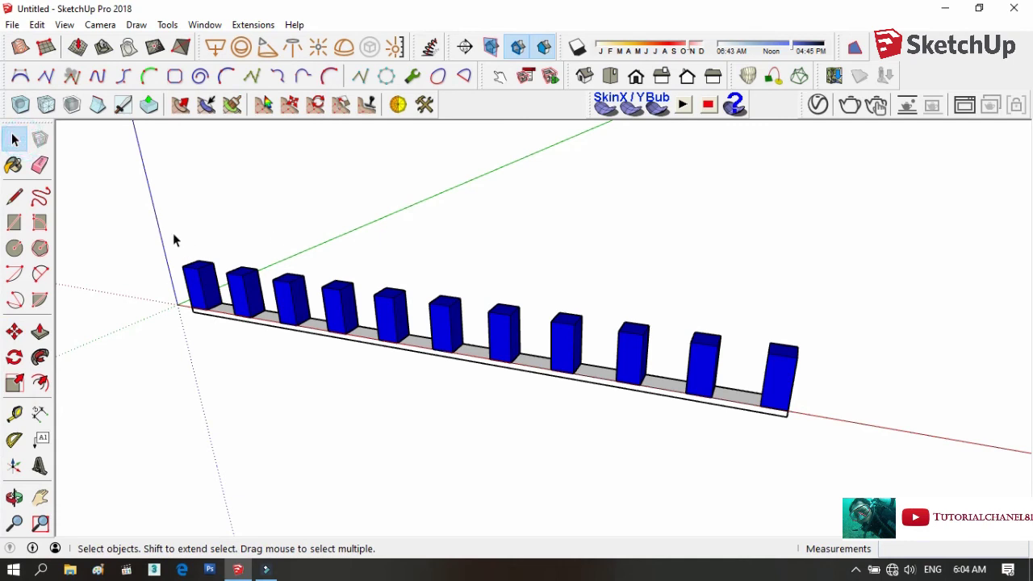